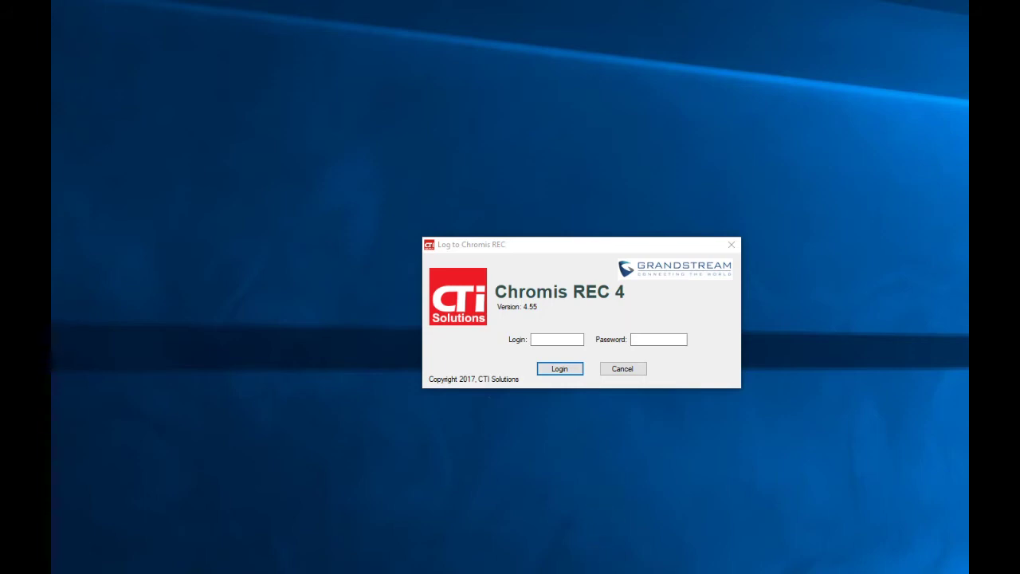
- Log in as admin with the account password, enlarge the main window, and list today's calls
click(558, 339)
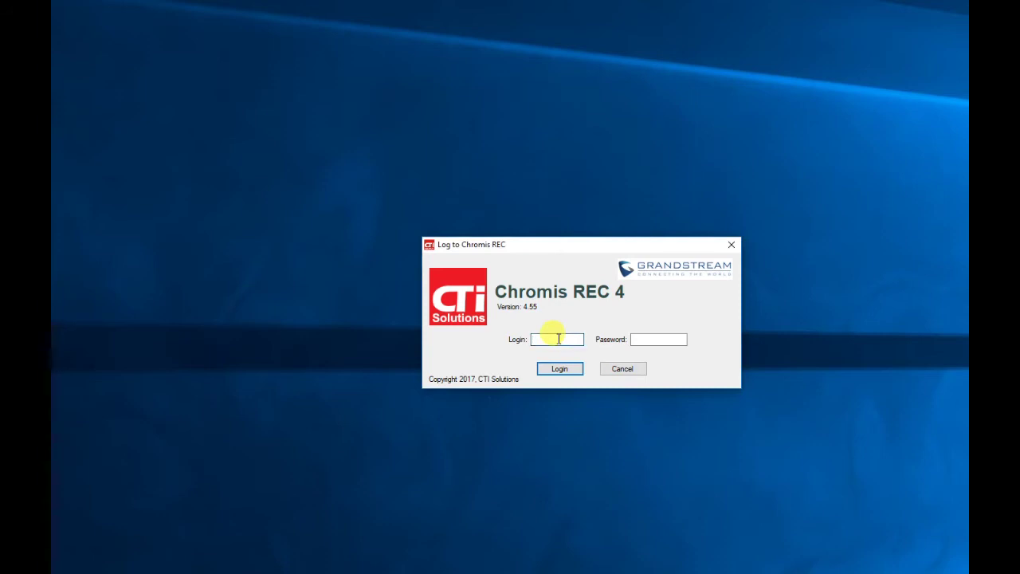
text(admin)
key(Tab)
text(**********)
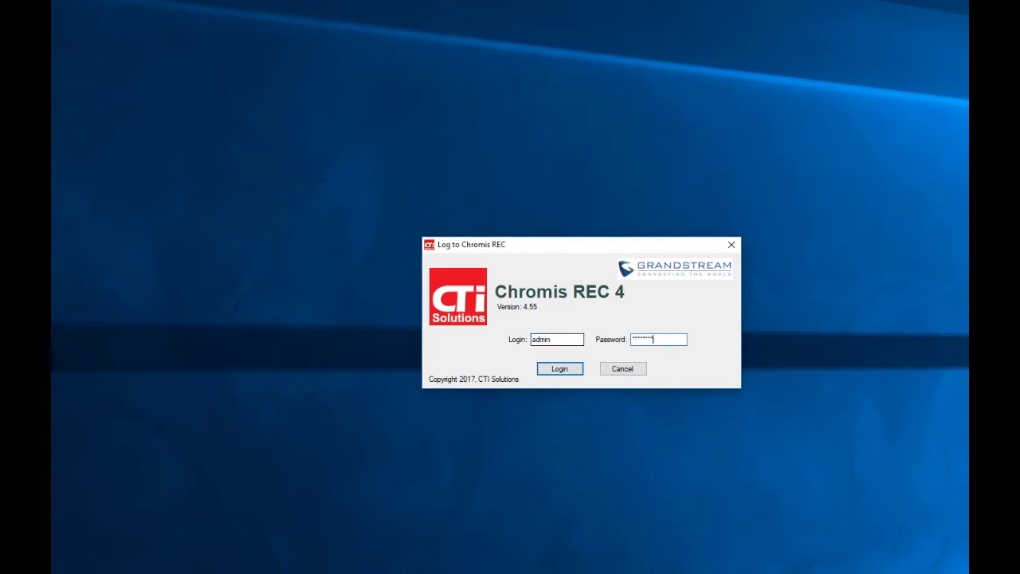
click(557, 372)
click(558, 371)
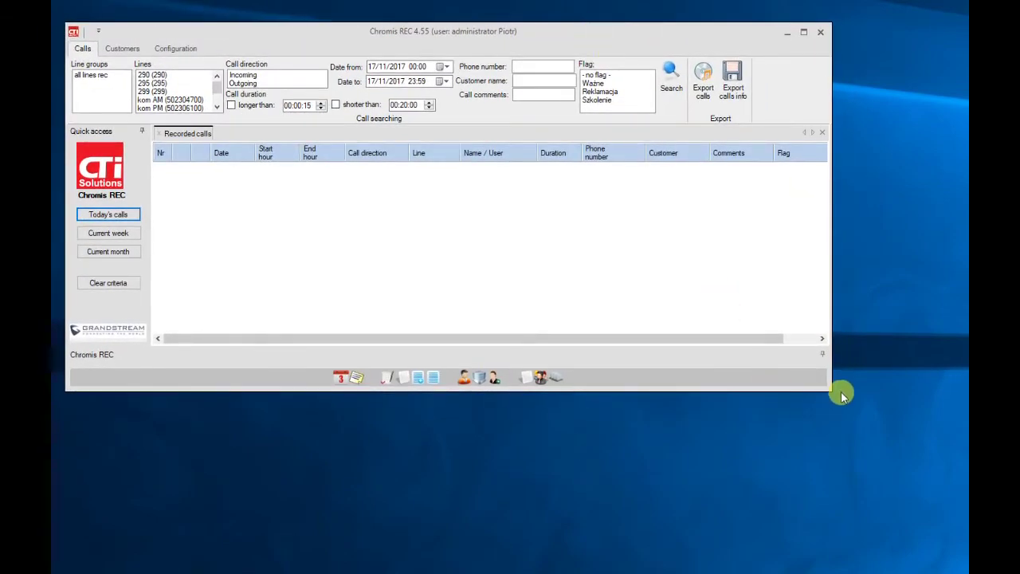
drag(834, 389, 949, 531)
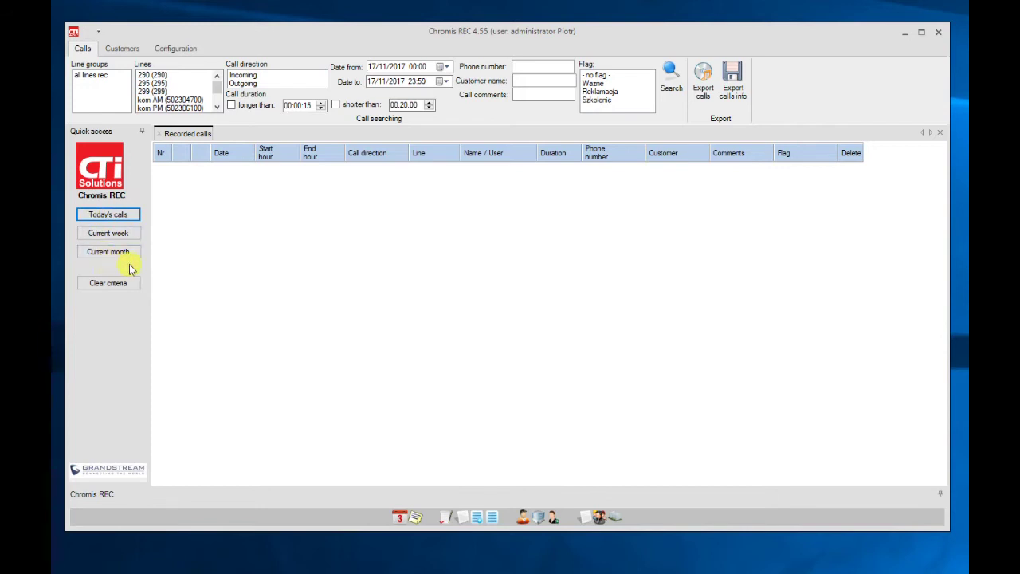
click(124, 215)
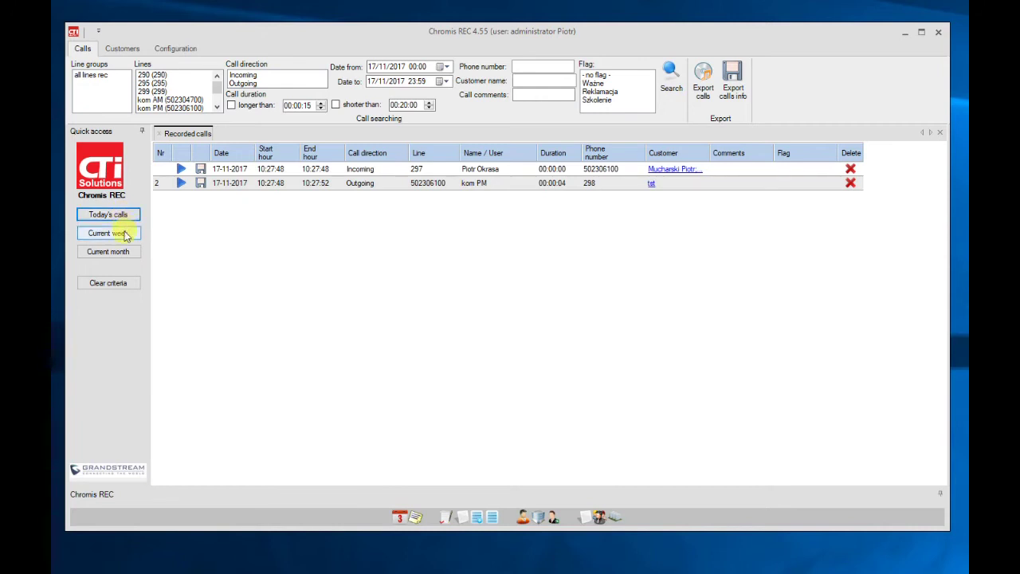
- Show the current week's recorded calls, from 13/11/2017 to 17/11/2017
click(123, 234)
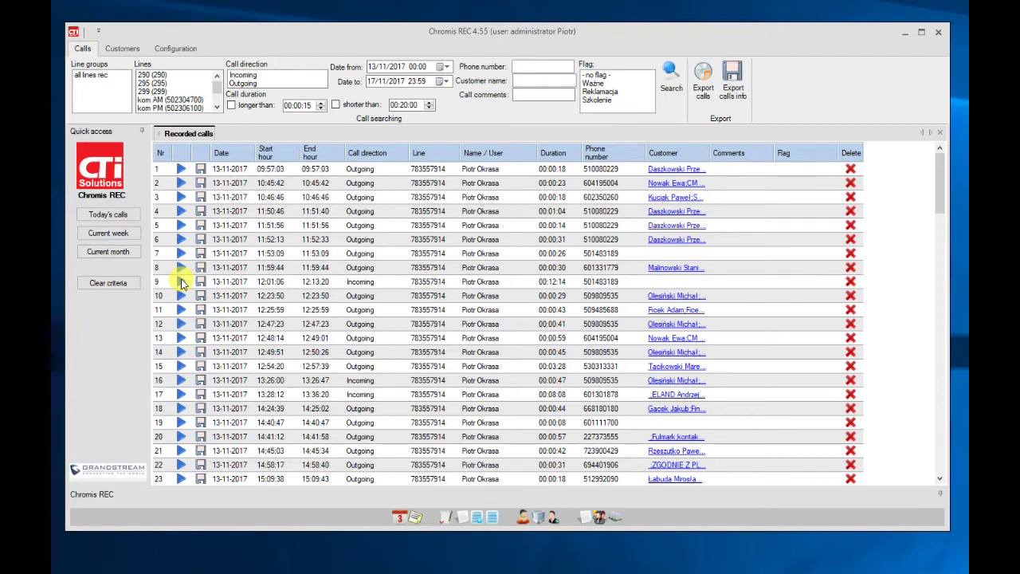
- Open the 12:01 incoming call's recording, play it, then stop it
click(181, 283)
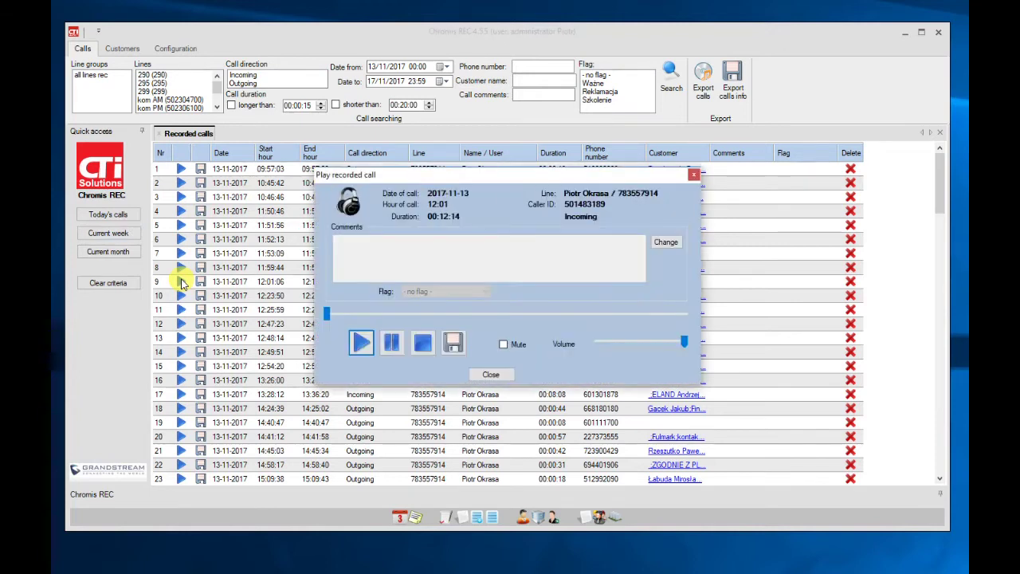
click(357, 344)
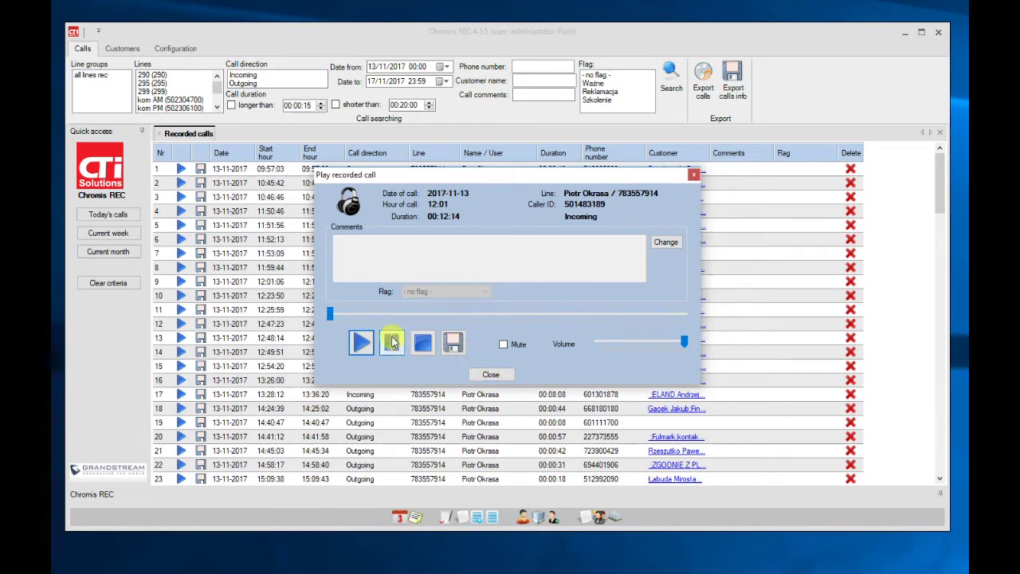
click(419, 342)
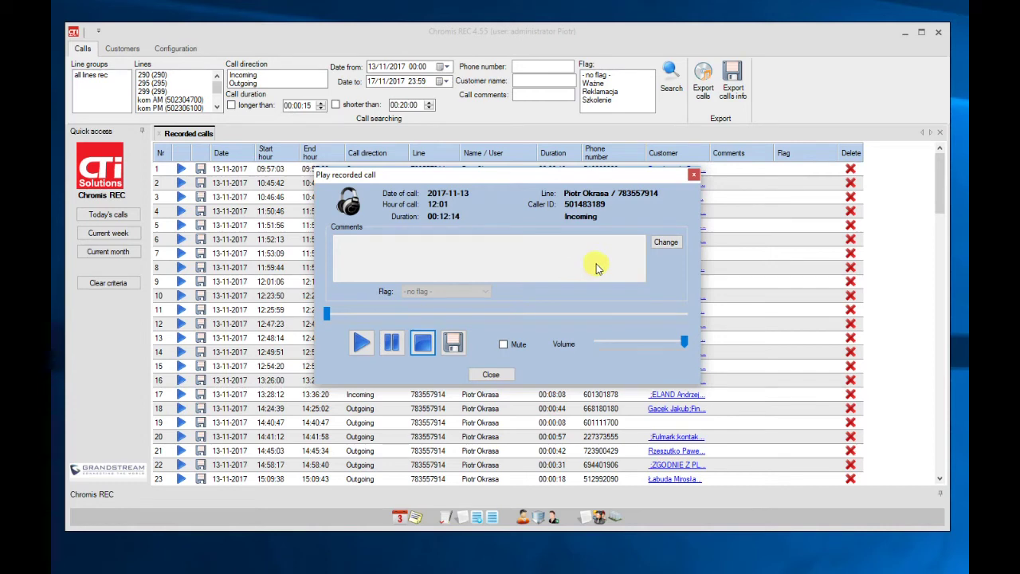
- Give the call the comment 'comments' and the flag Ważne, save, and close it
click(666, 243)
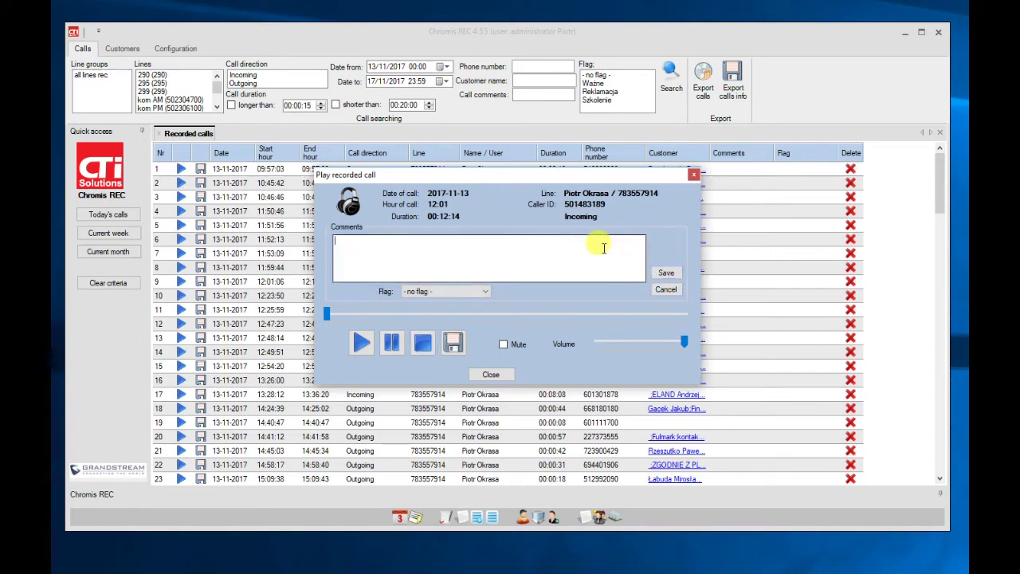
text(comments)
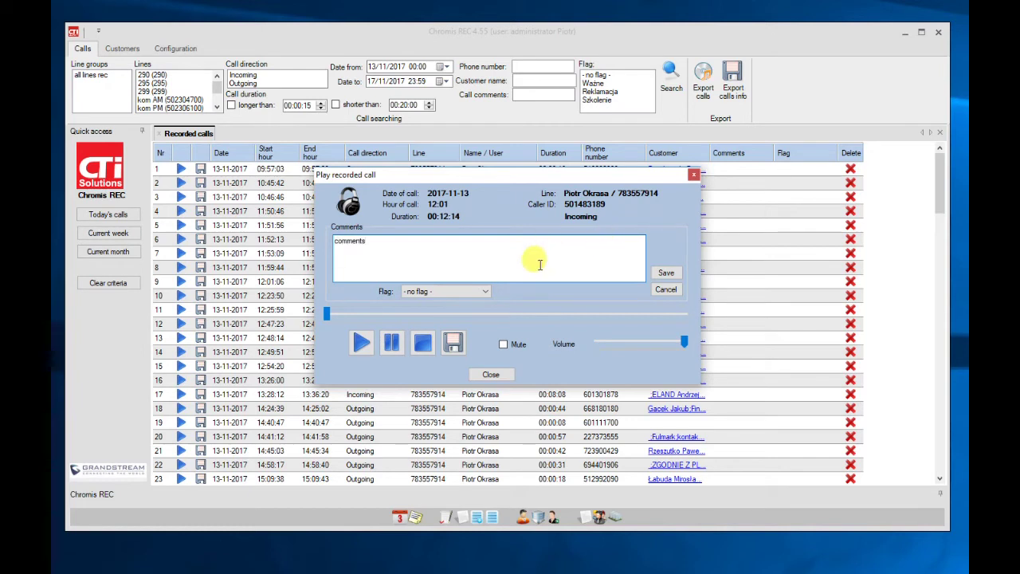
click(486, 291)
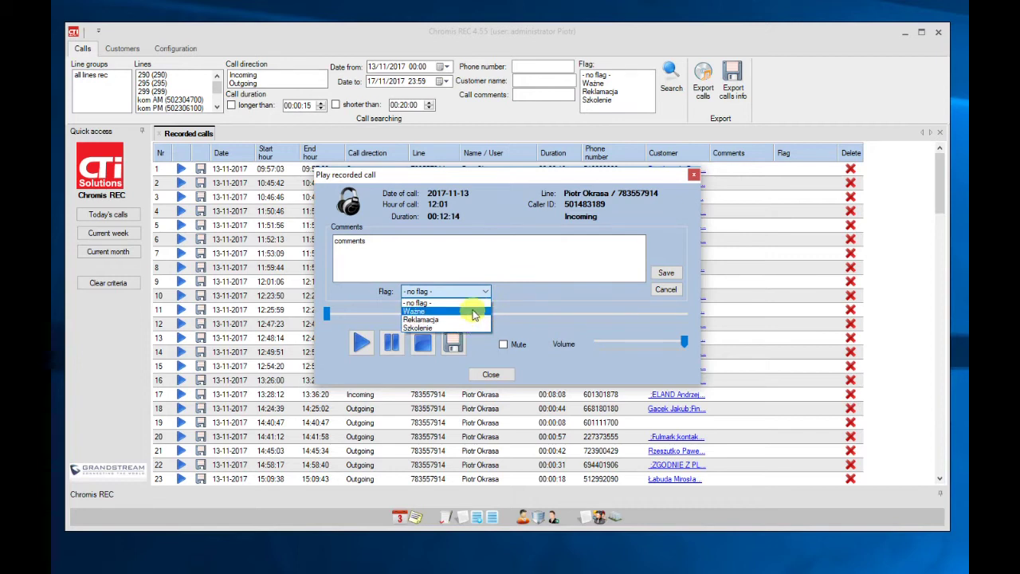
click(471, 311)
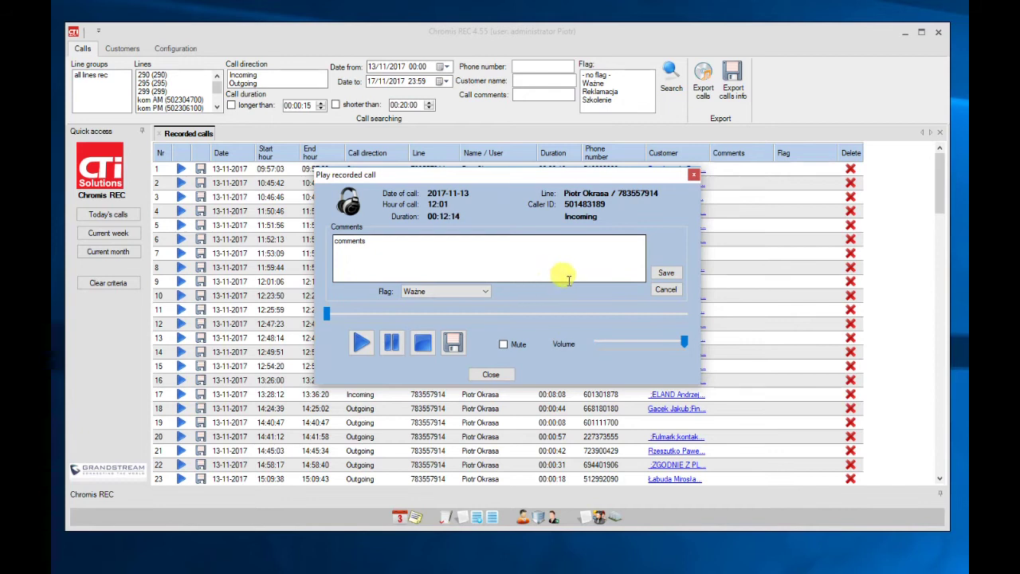
click(665, 275)
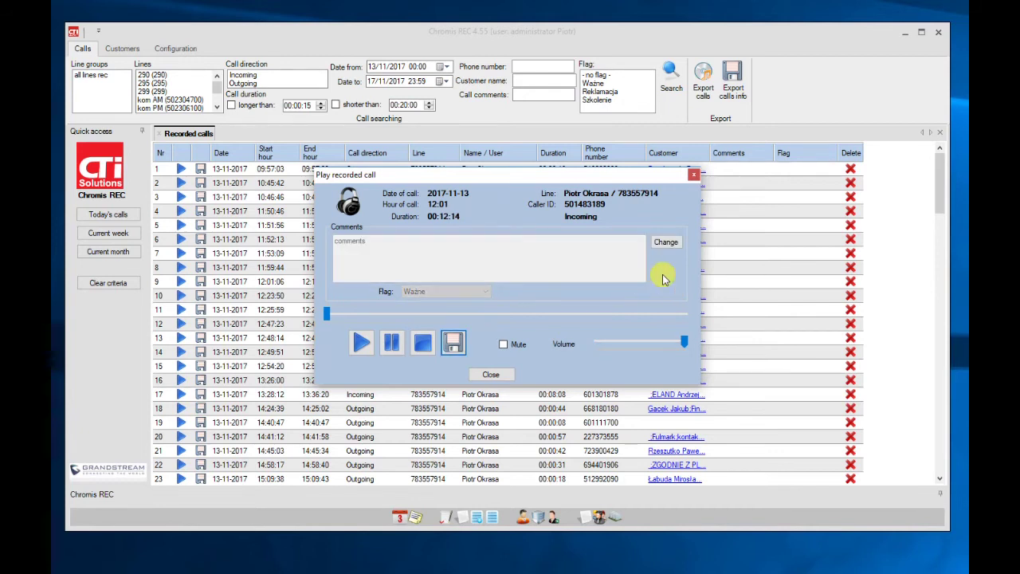
click(498, 374)
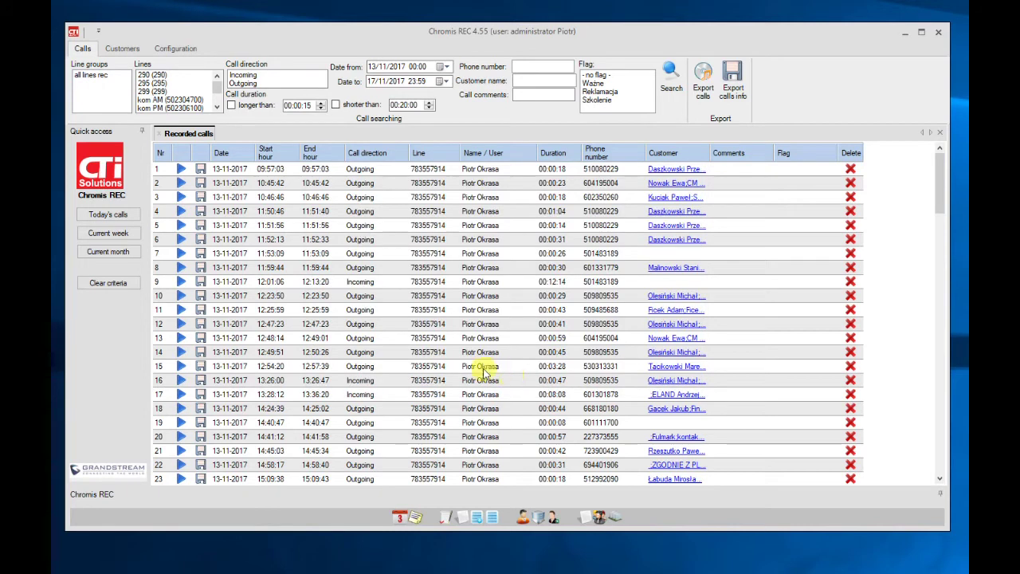
- Filter calls to line 298 from 01/11/2017 to show 19 calls, then switch to Customers
click(107, 232)
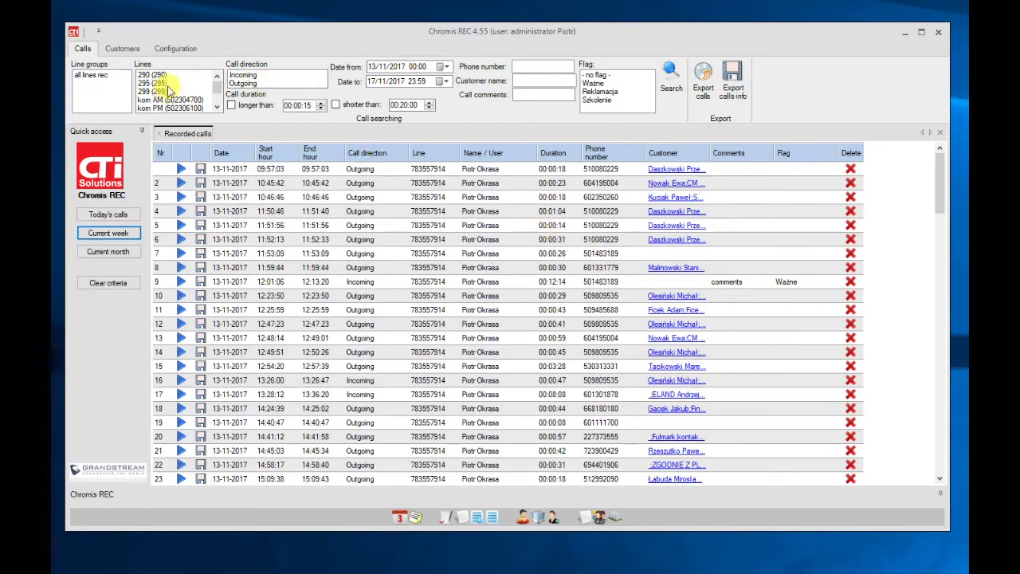
scroll(209, 94, down, 1)
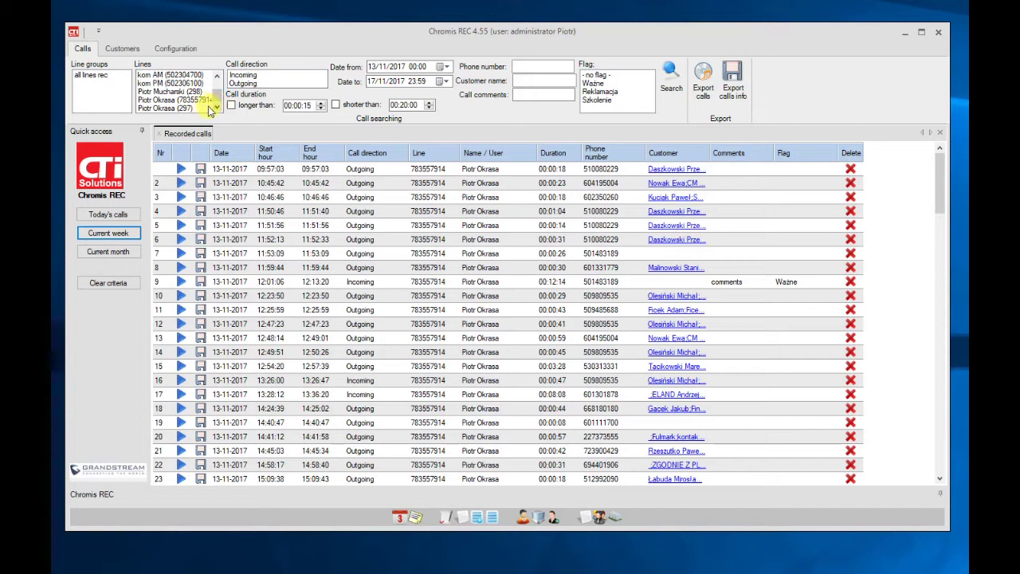
click(196, 91)
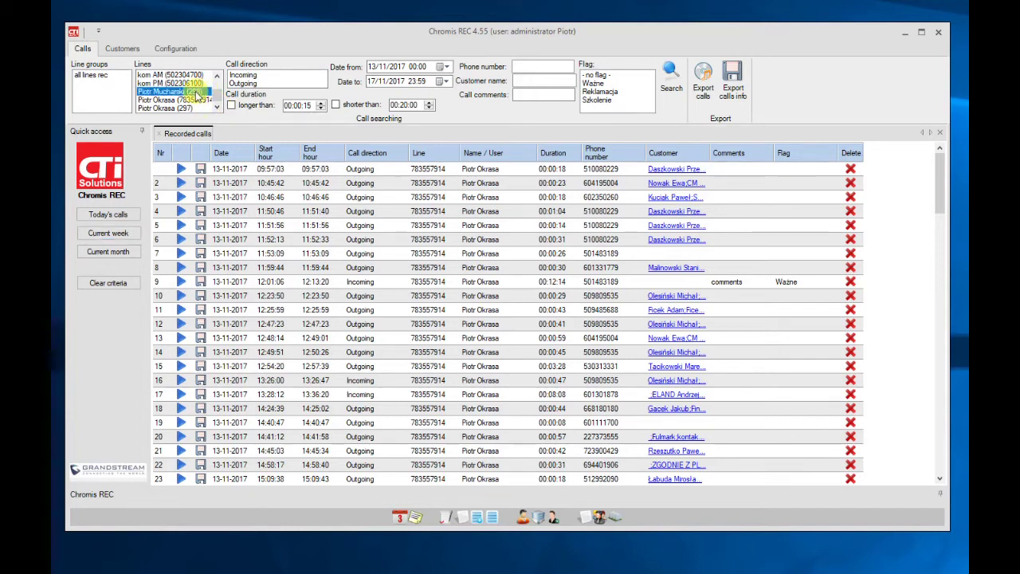
click(446, 66)
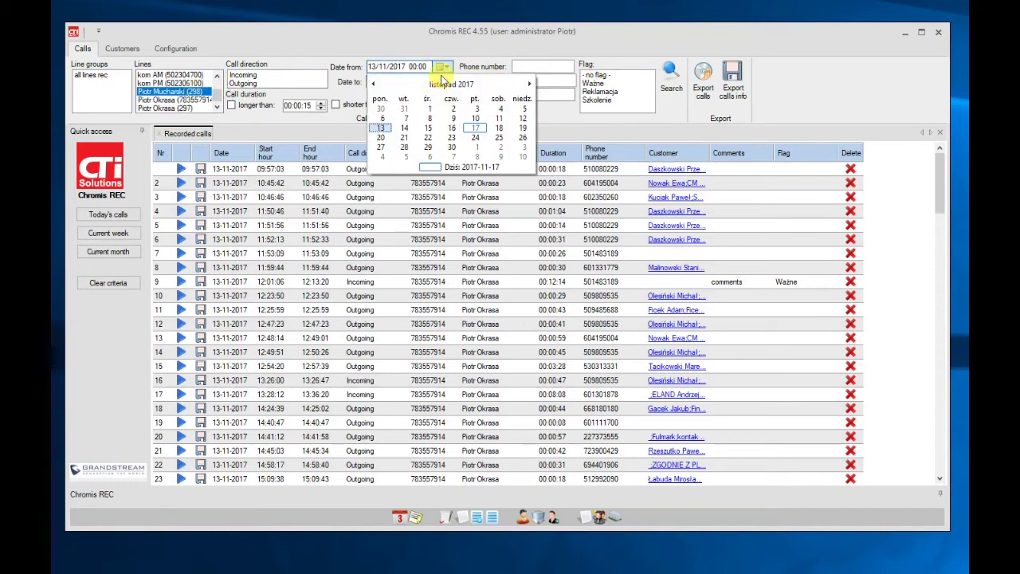
click(428, 109)
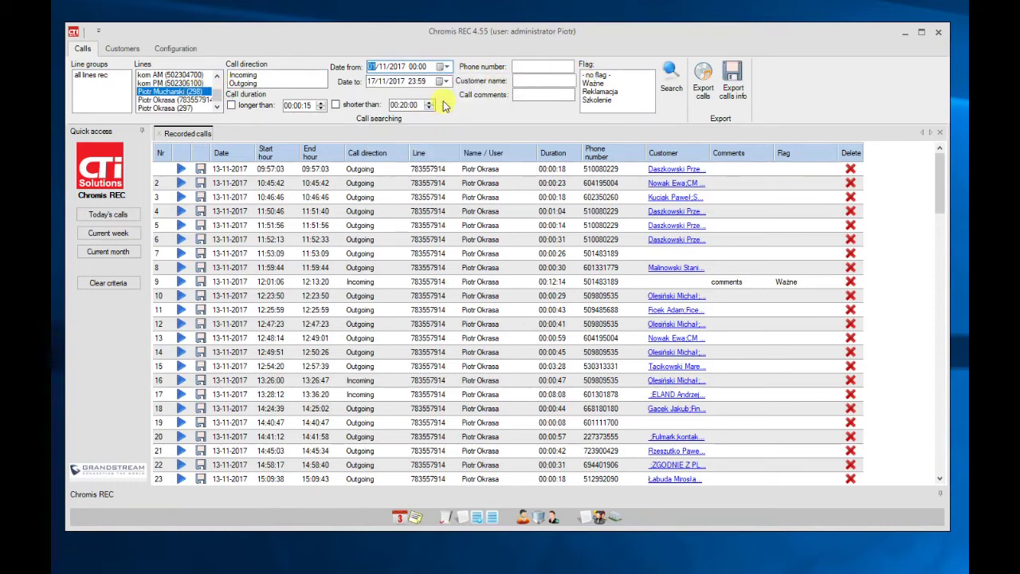
click(671, 86)
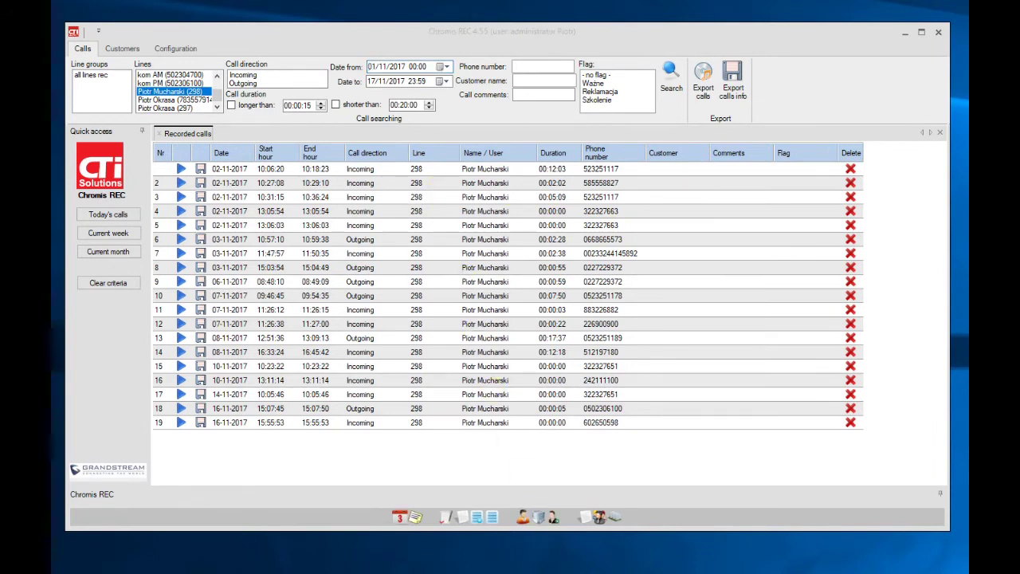
click(122, 50)
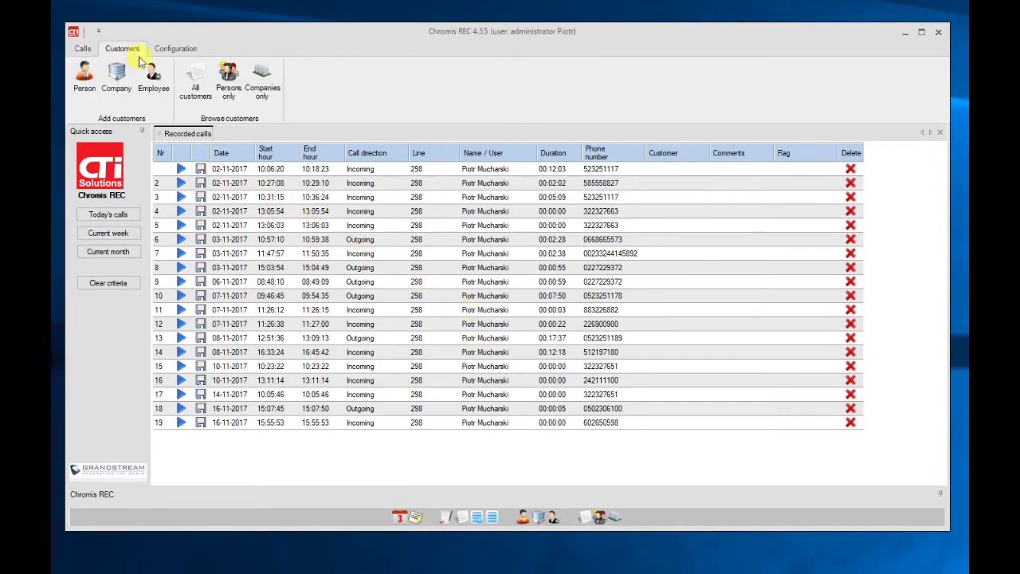
- List customers and search the Company field for 'CTI Solut', leaving ten entries
click(195, 84)
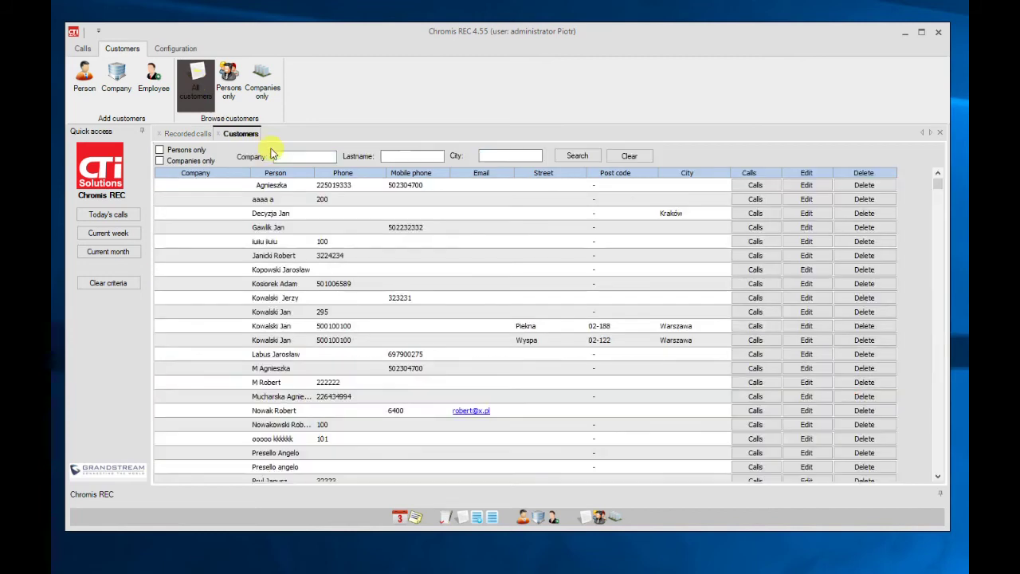
click(319, 157)
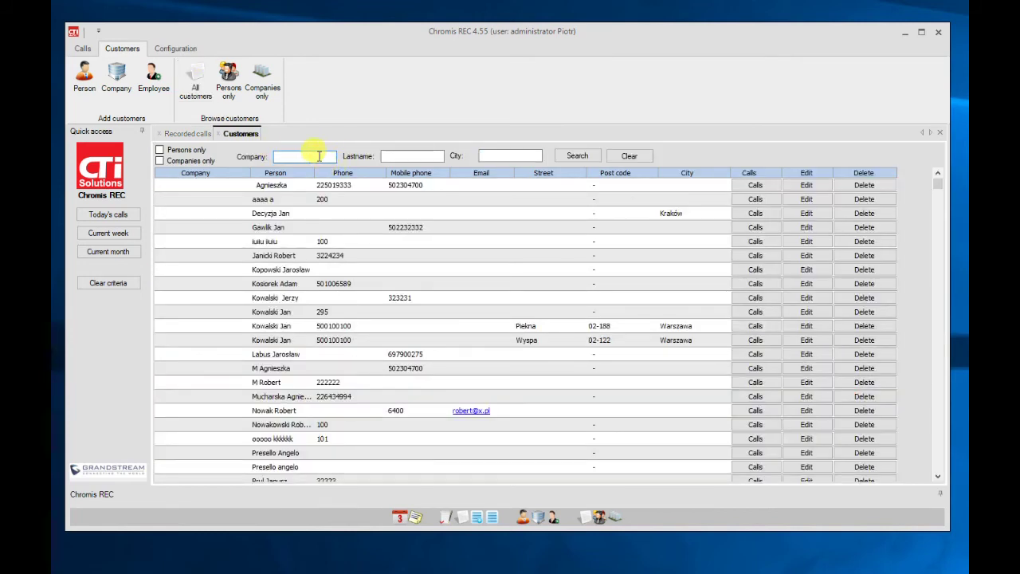
text(CTI Solutions)
click(583, 156)
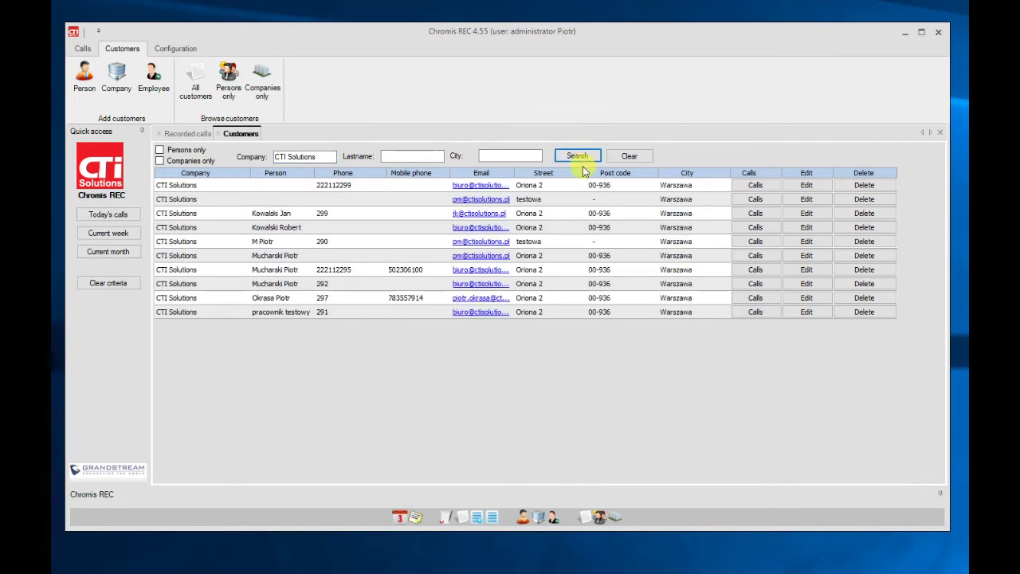
click(752, 271)
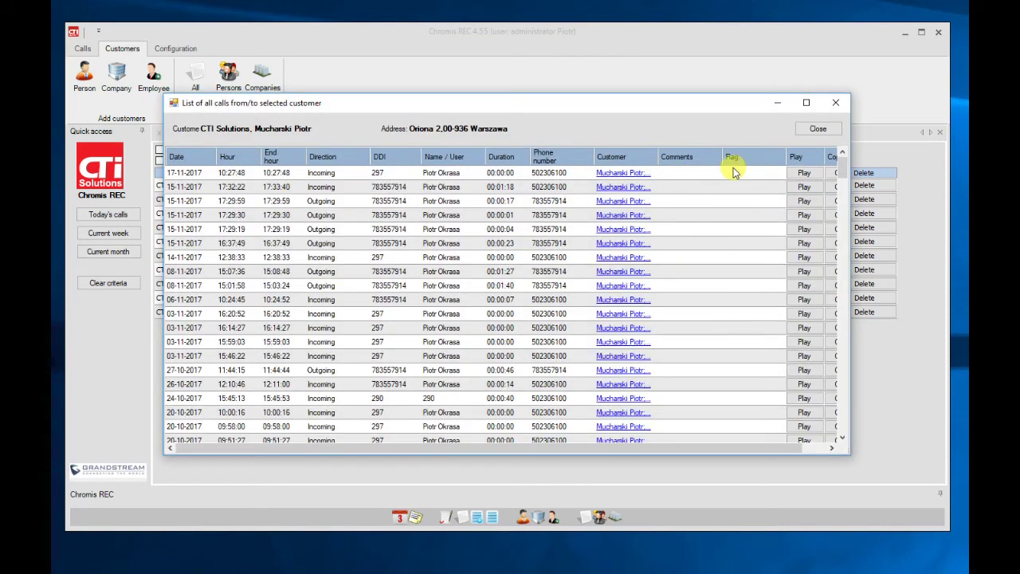
click(807, 188)
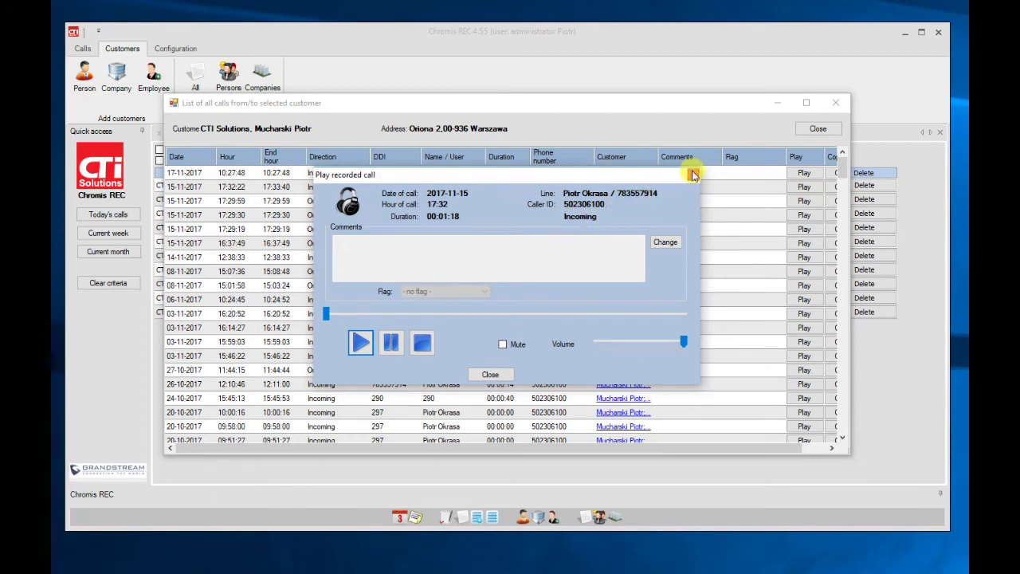
click(693, 175)
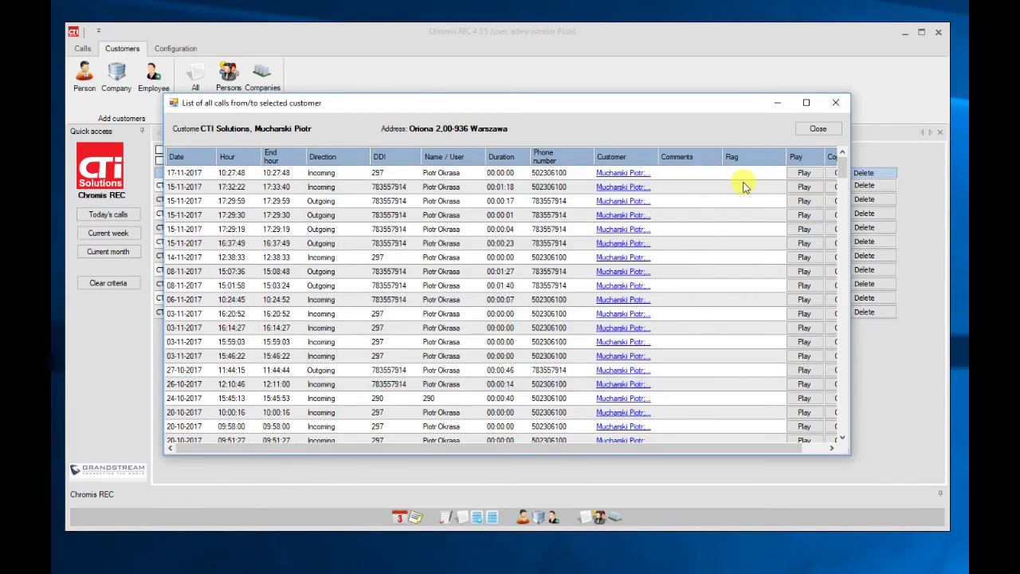
click(815, 448)
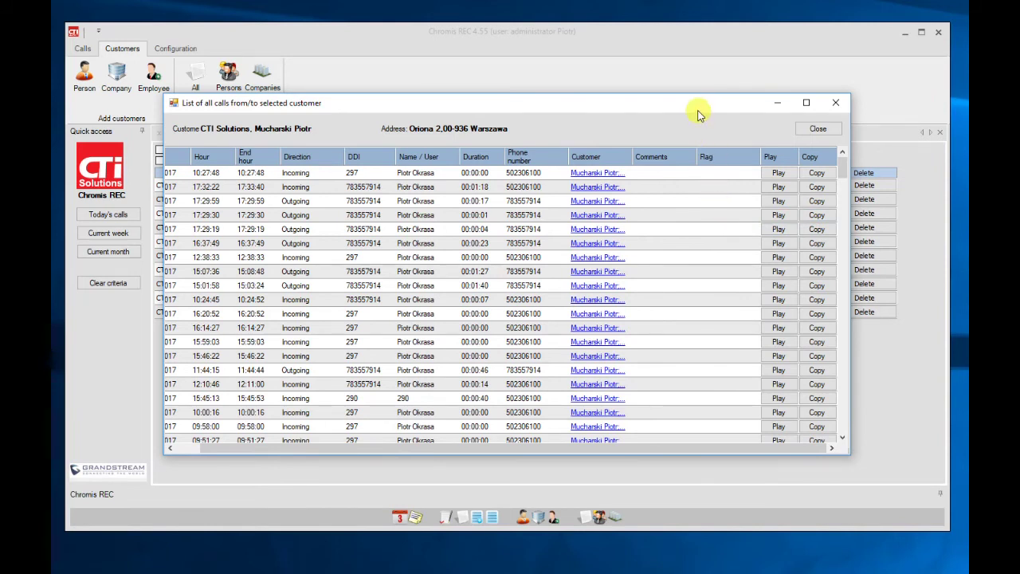
click(836, 106)
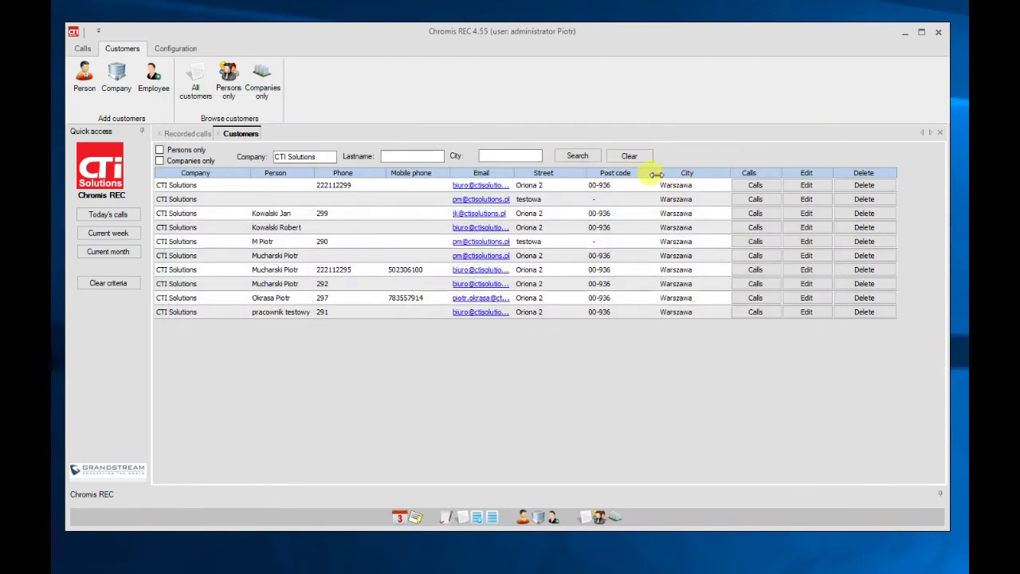
click(811, 273)
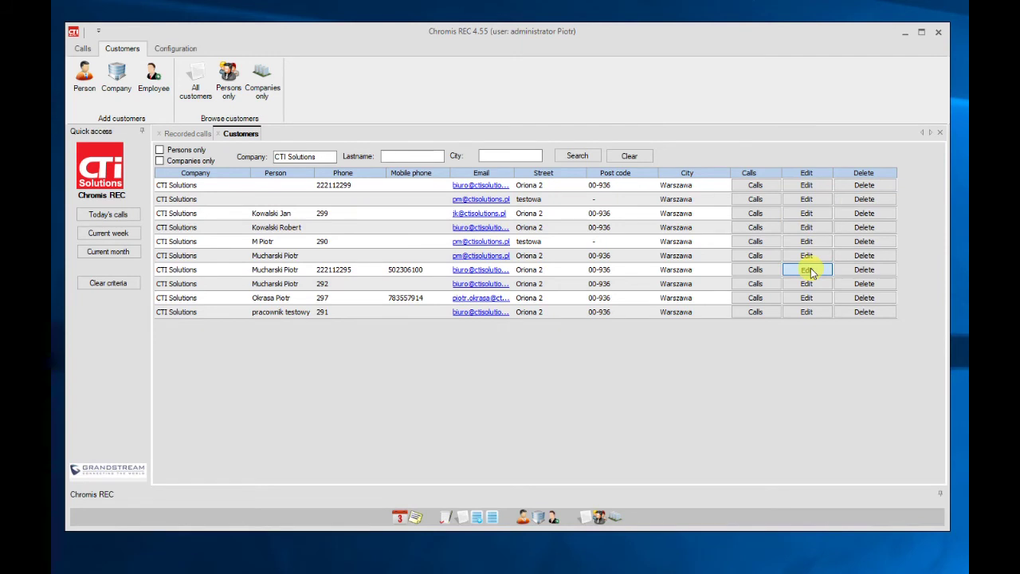
click(811, 272)
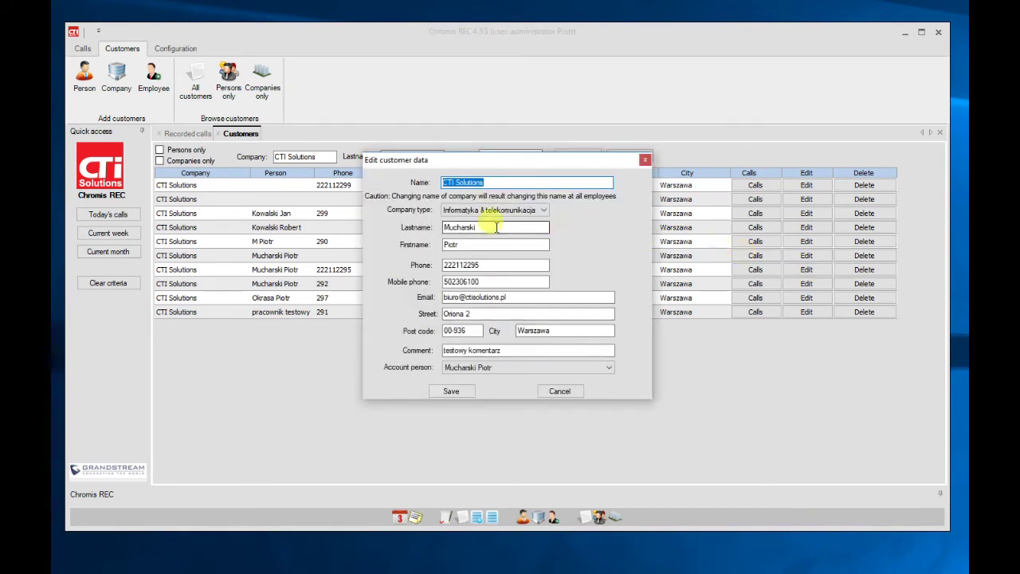
click(572, 392)
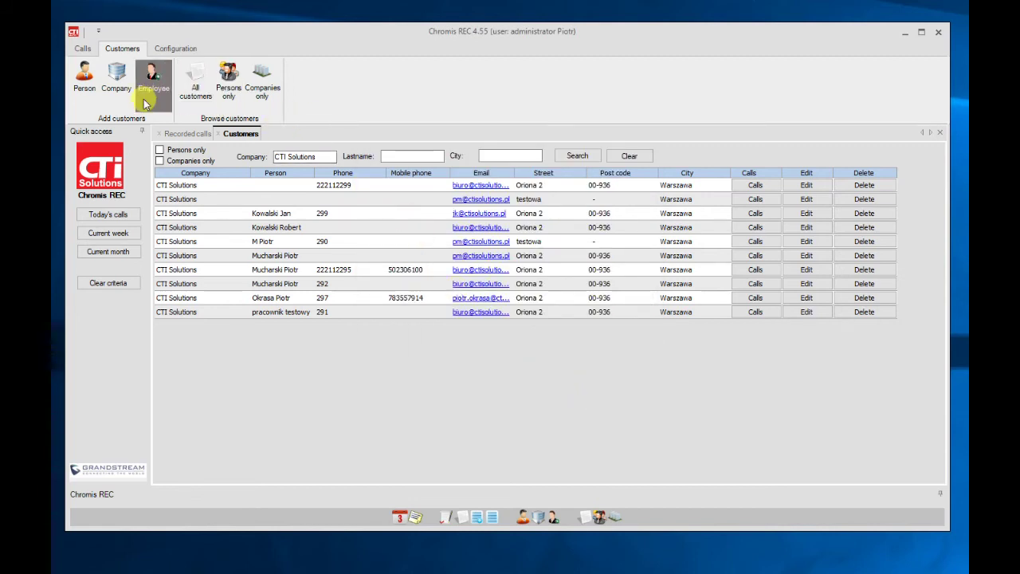
click(77, 88)
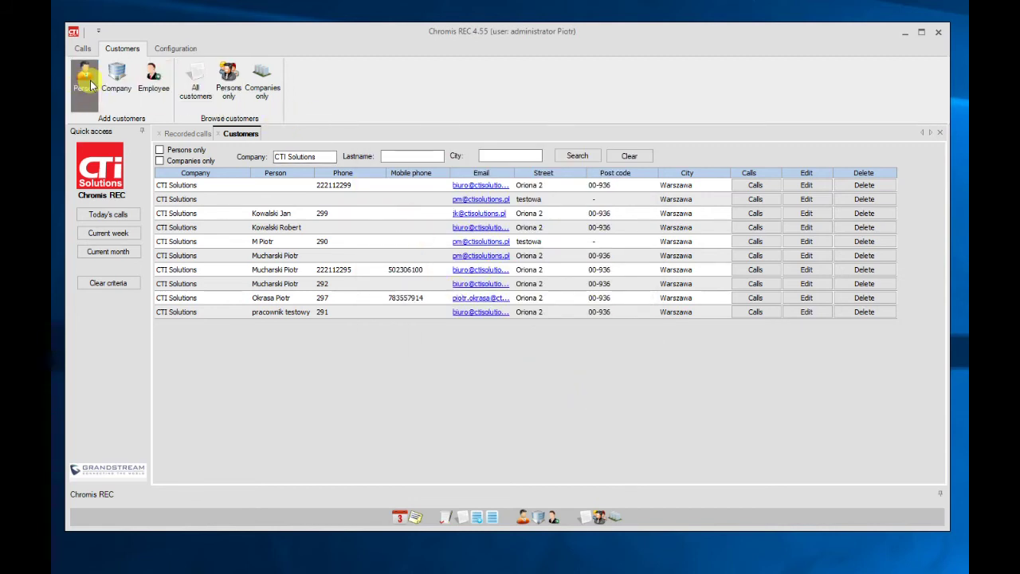
click(120, 87)
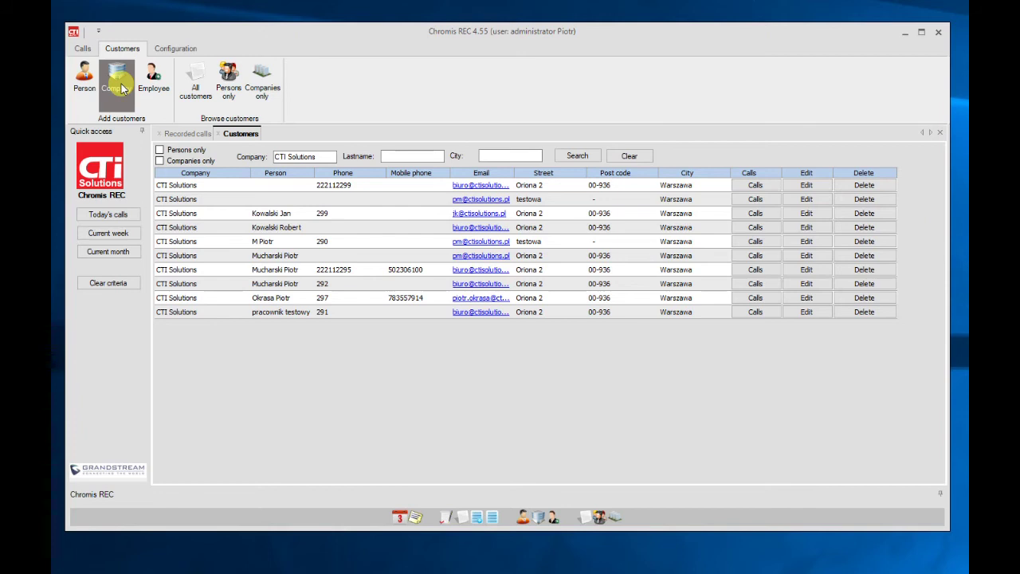
- Open the Users list under Configuration and edit one user's account
click(182, 48)
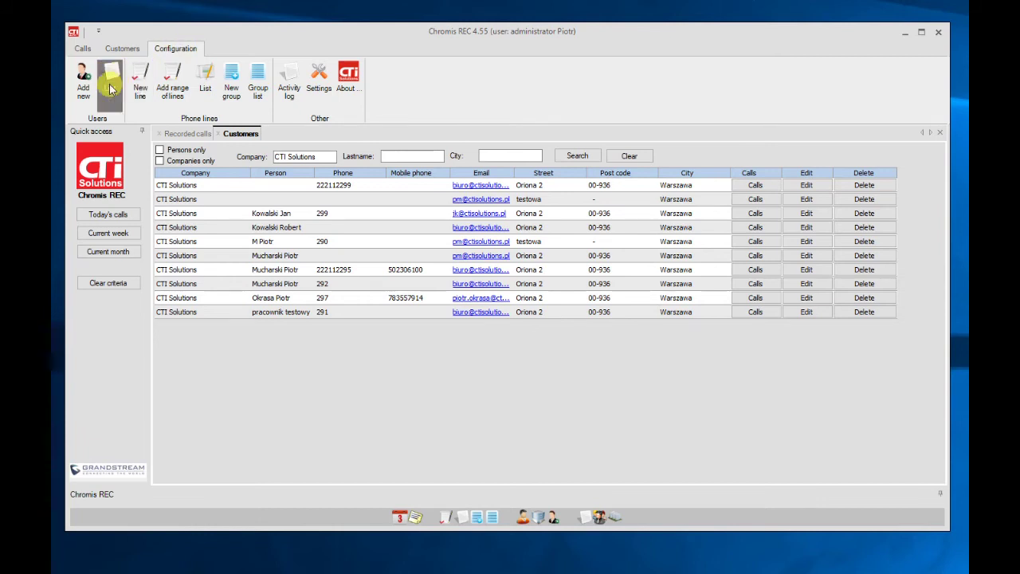
click(111, 89)
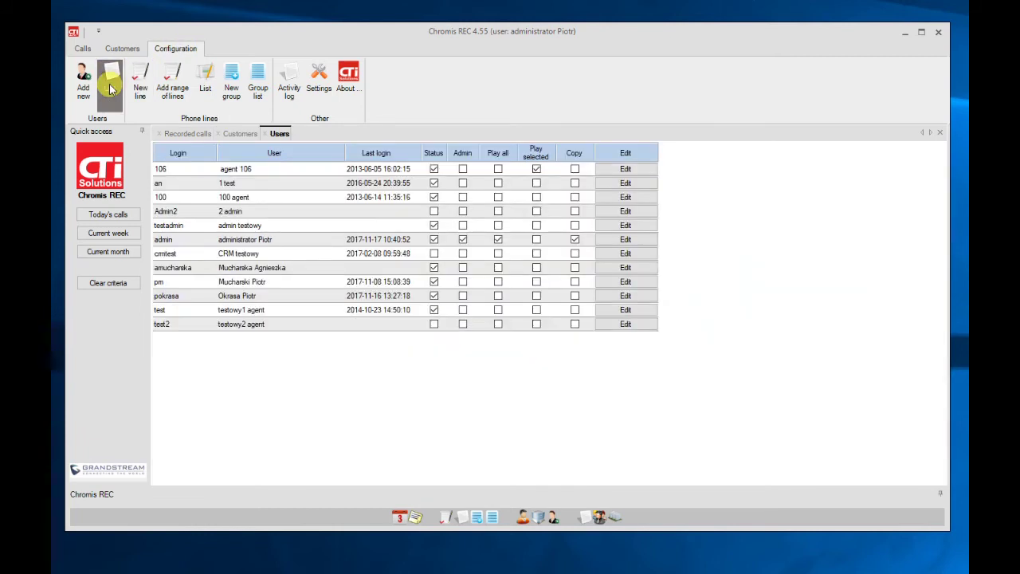
click(617, 287)
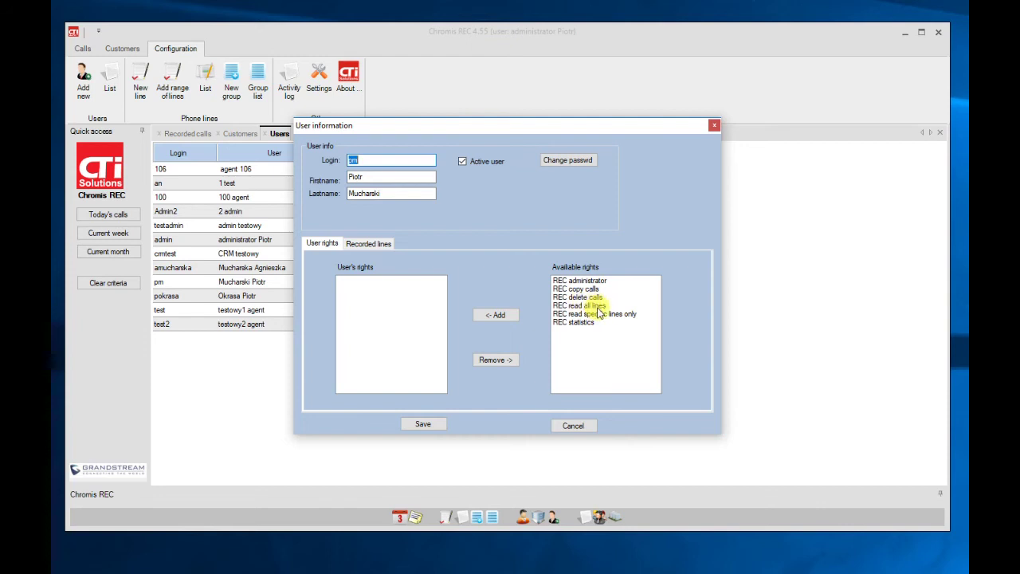
- Grant then revoke REC read all lines, and grant REC read specific lines only instead
click(596, 308)
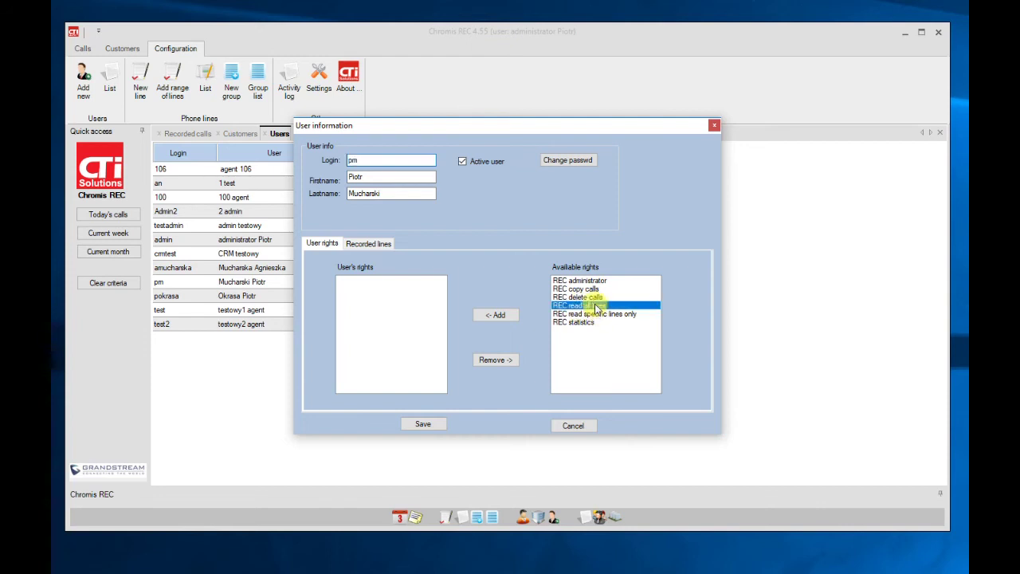
click(497, 315)
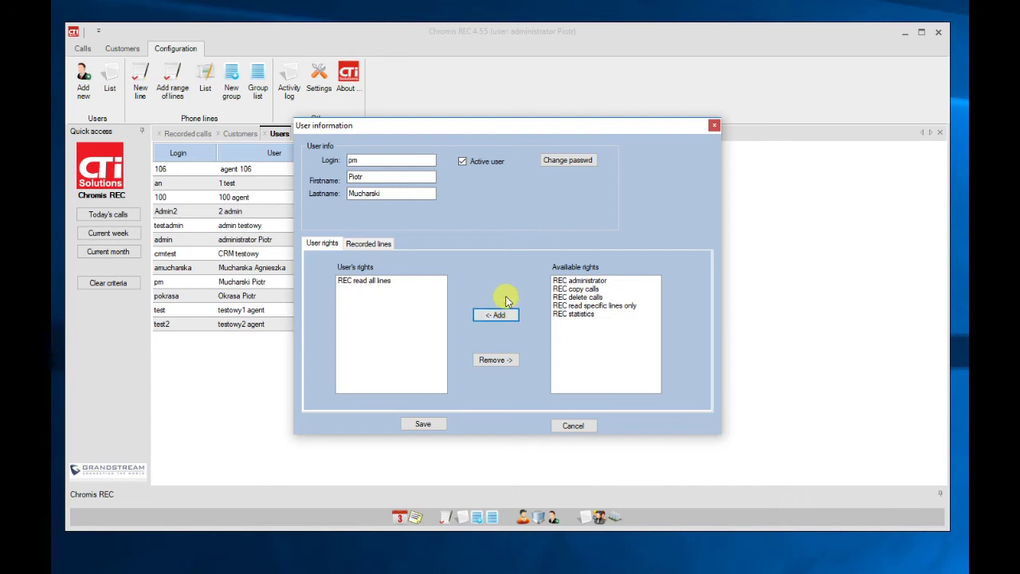
click(375, 285)
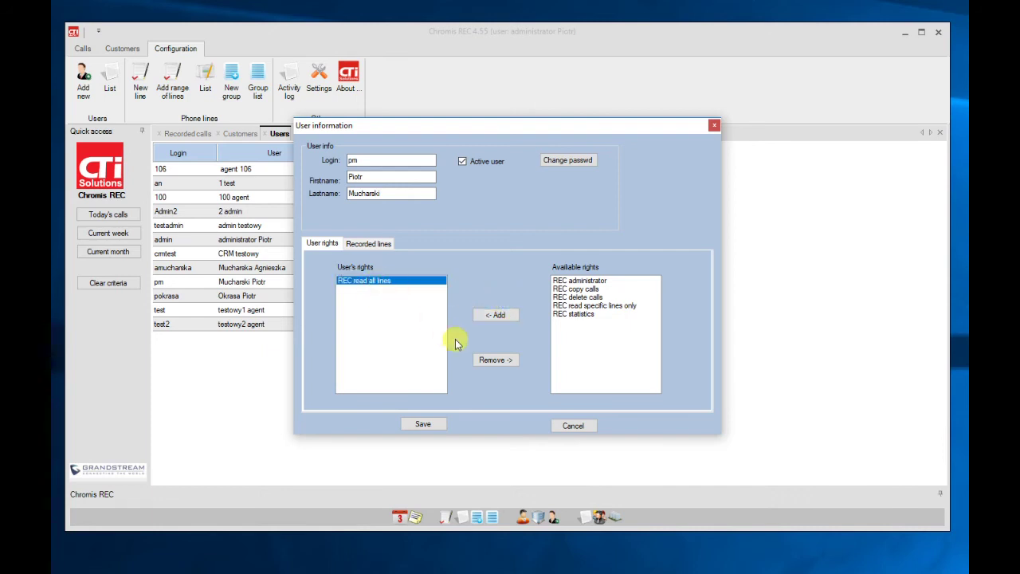
click(489, 360)
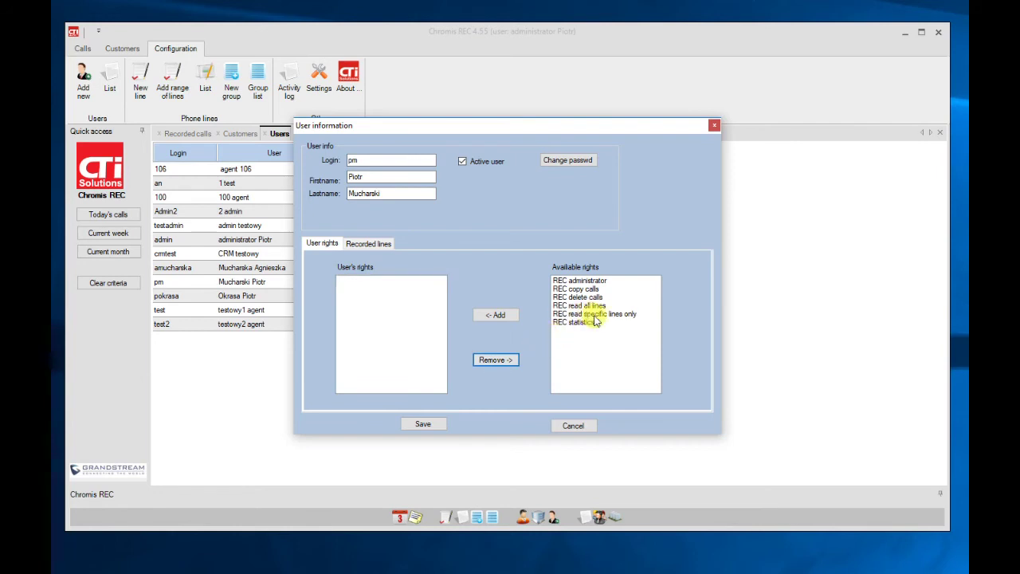
click(598, 313)
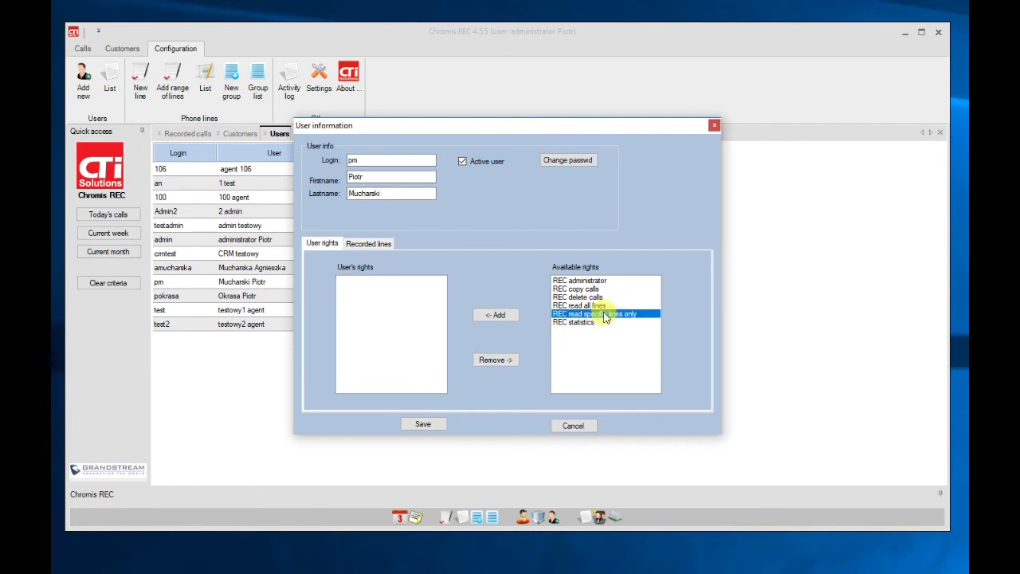
click(505, 316)
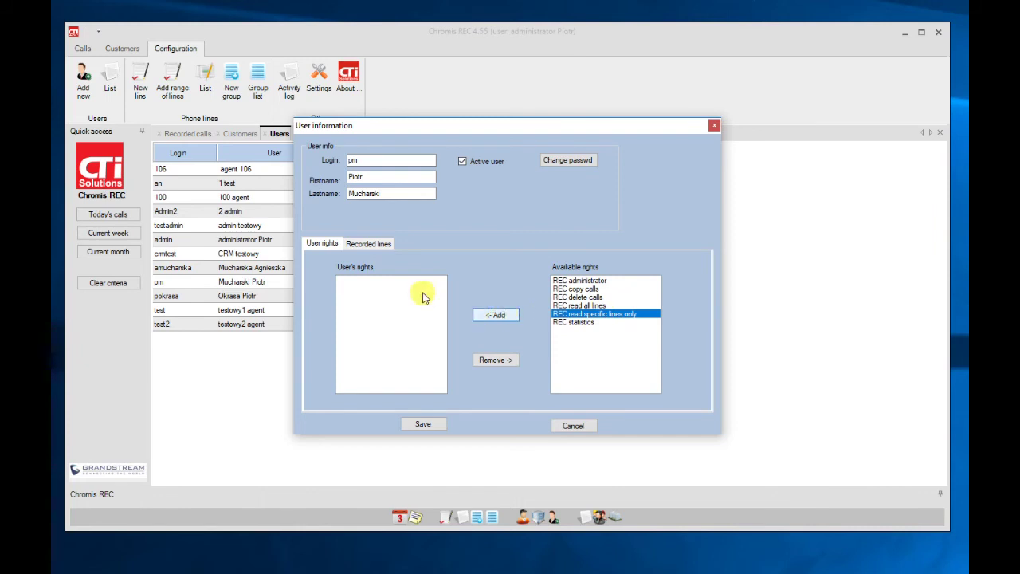
- On Recorded lines, make lines 298 and 297 visible to the user
click(373, 244)
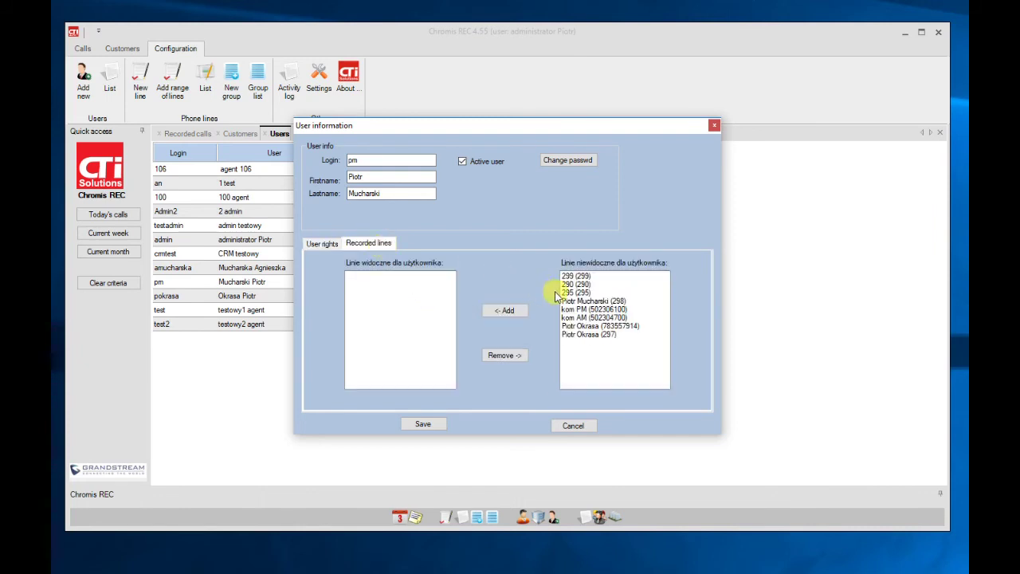
click(577, 302)
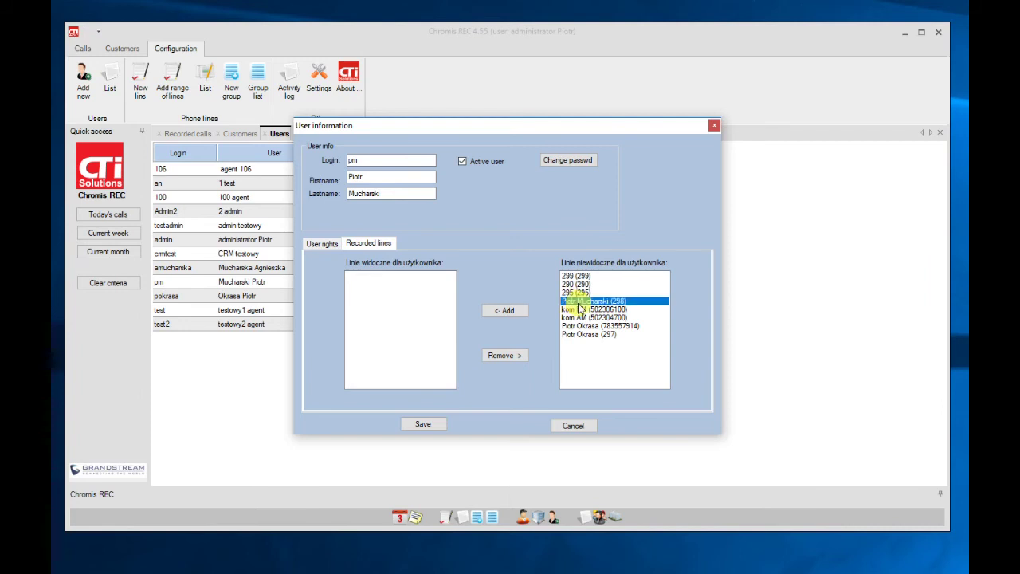
click(512, 316)
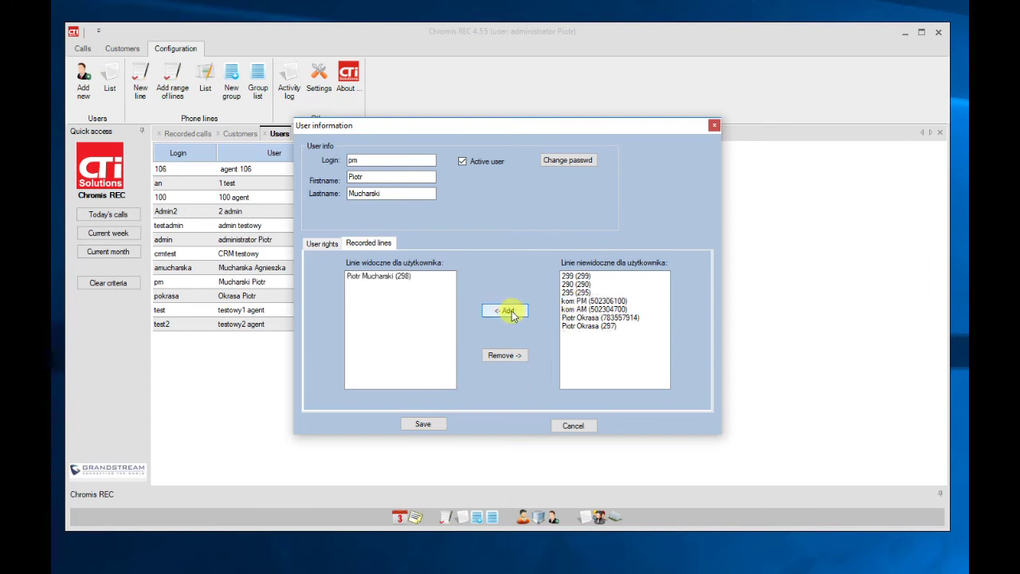
click(574, 328)
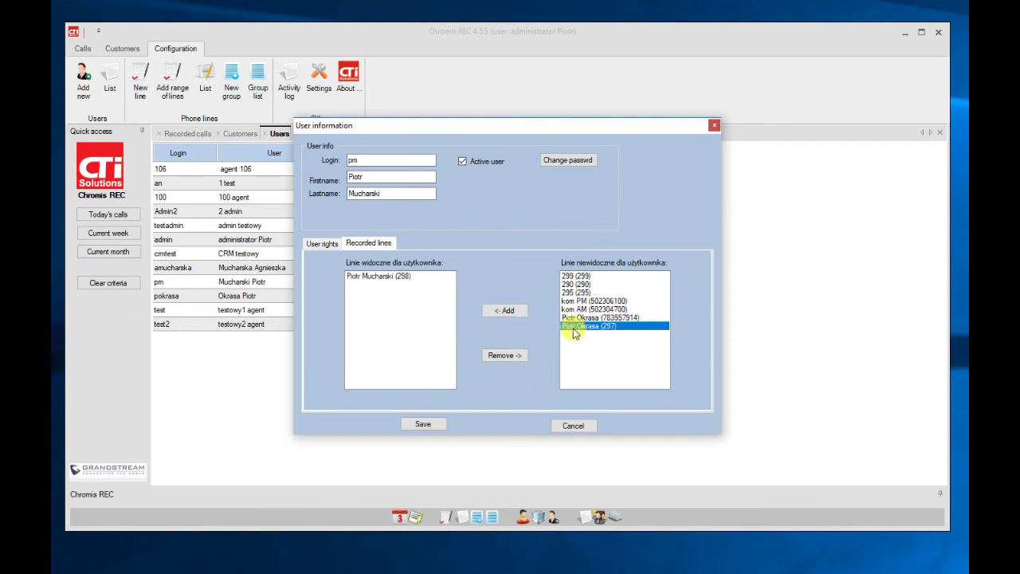
click(518, 311)
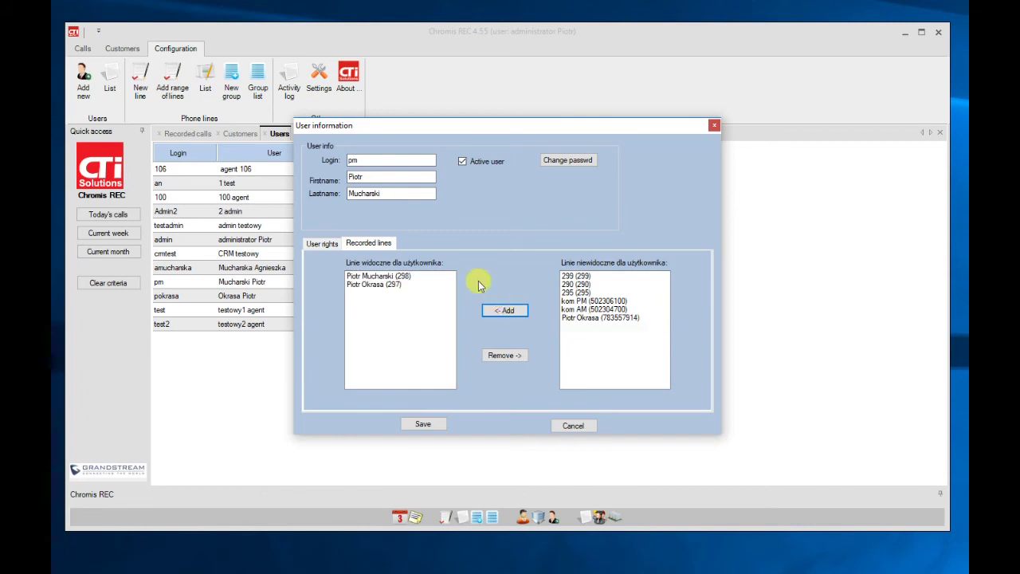
- Review the available rights (copy, administrator, read all lines, delete, statistics), then cancel without saving
click(322, 244)
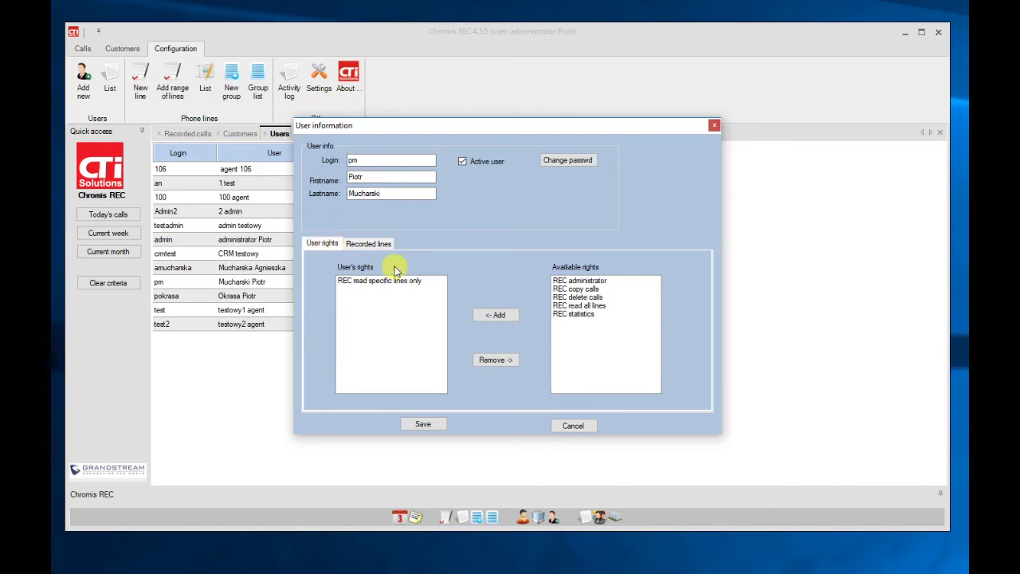
click(592, 287)
click(592, 282)
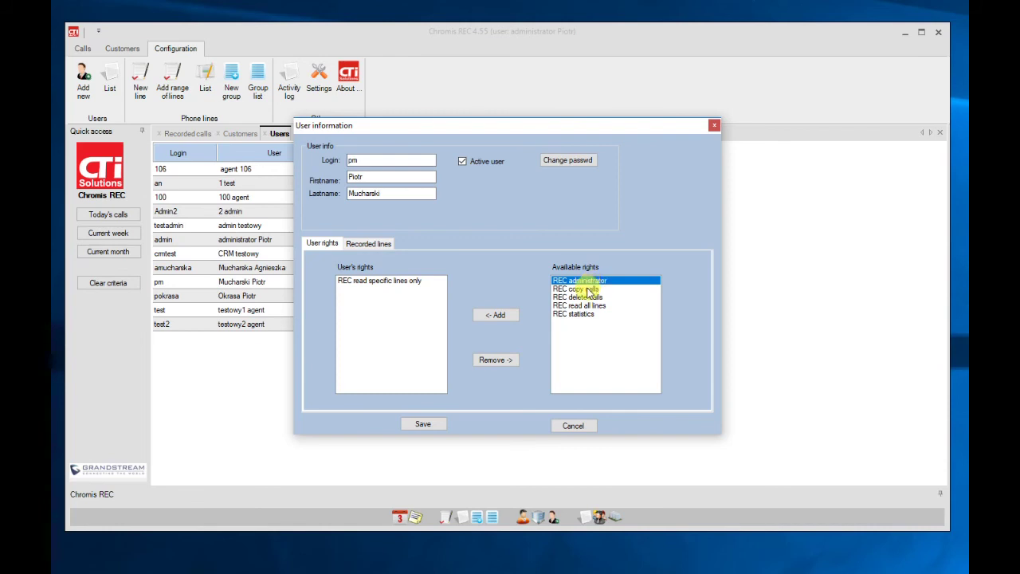
click(589, 290)
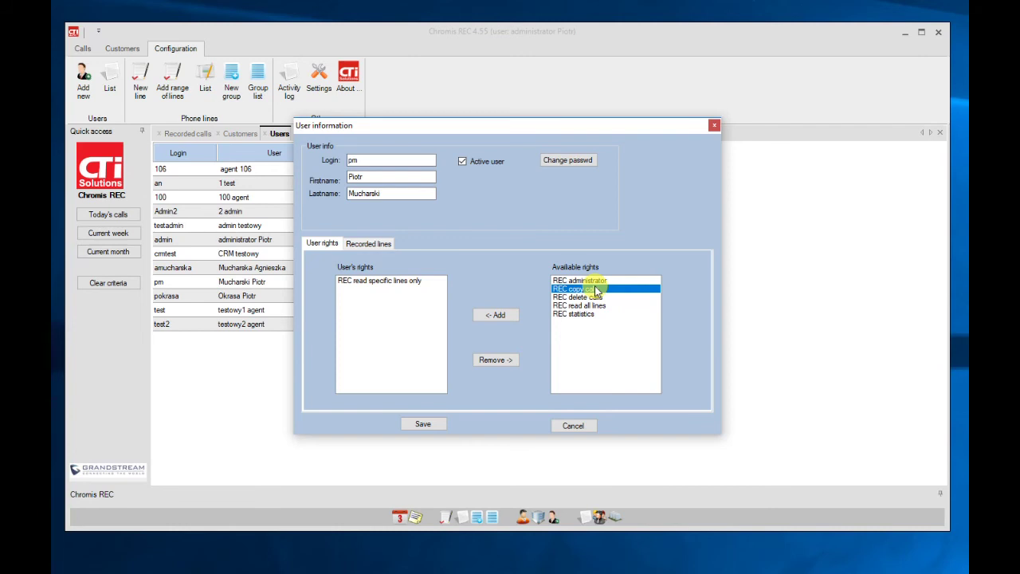
click(601, 305)
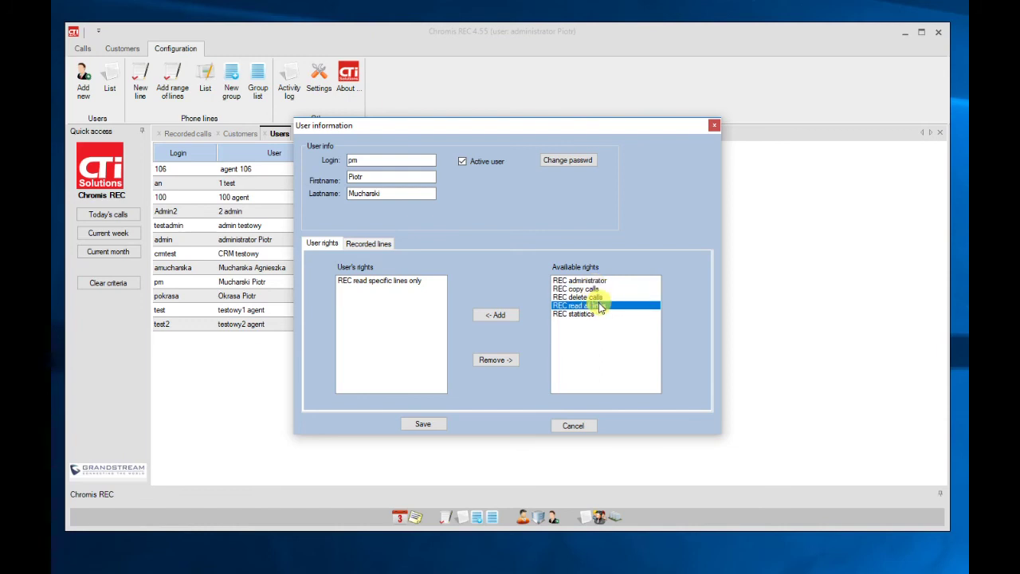
click(604, 296)
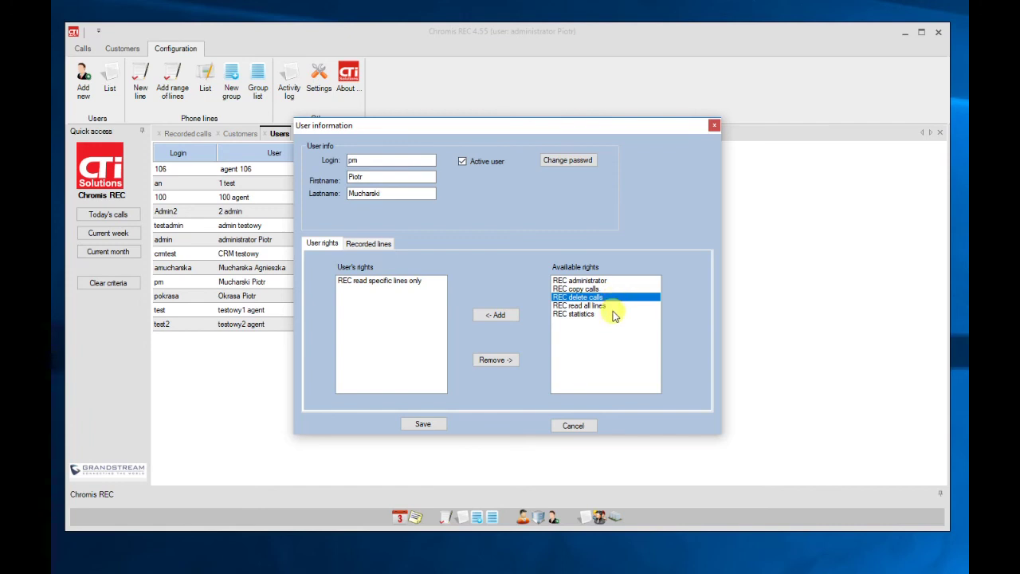
click(607, 314)
click(607, 307)
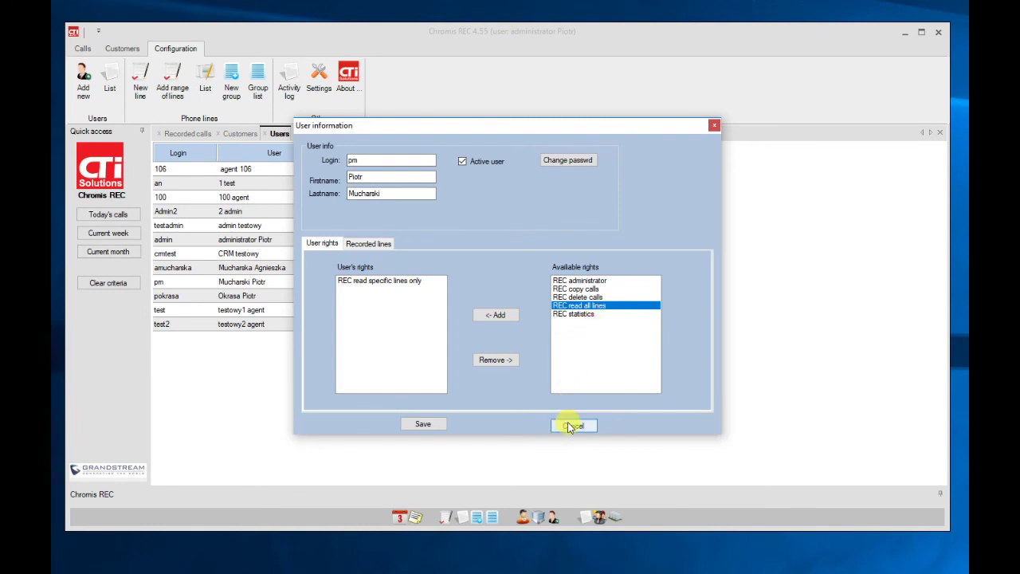
click(571, 428)
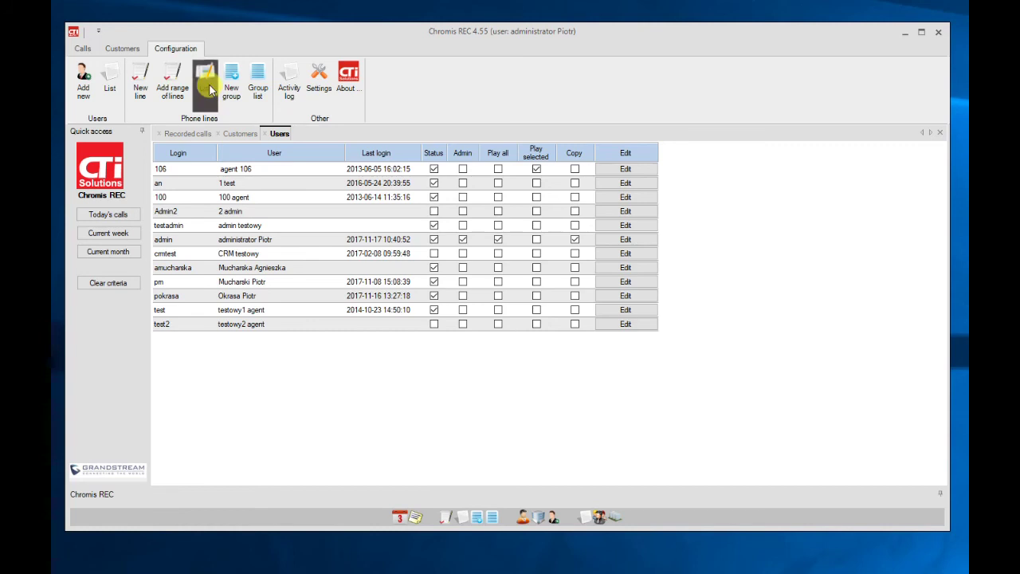
- Open the Extensions list and view line 290's settings, cancelling without changes
click(210, 90)
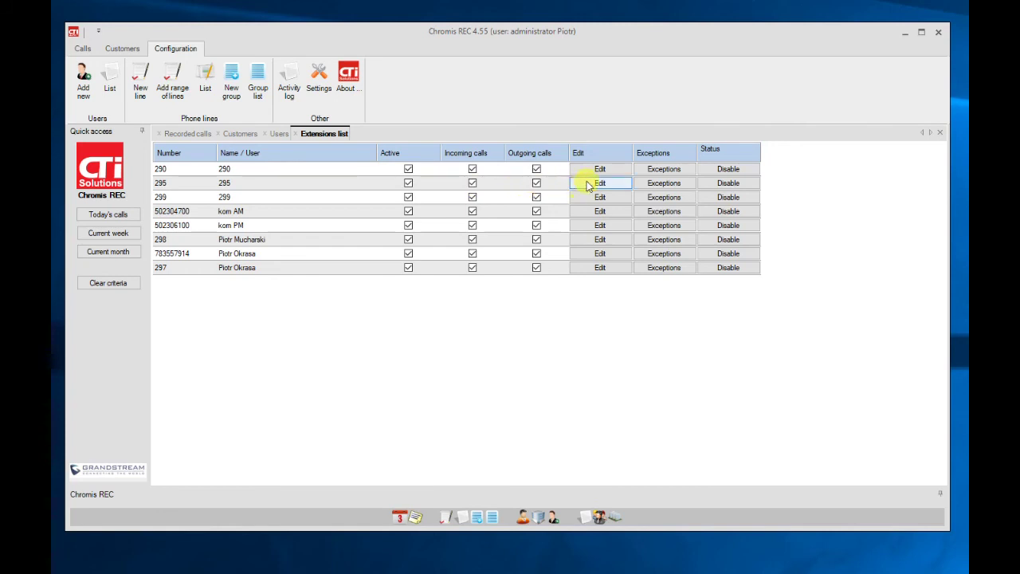
click(596, 170)
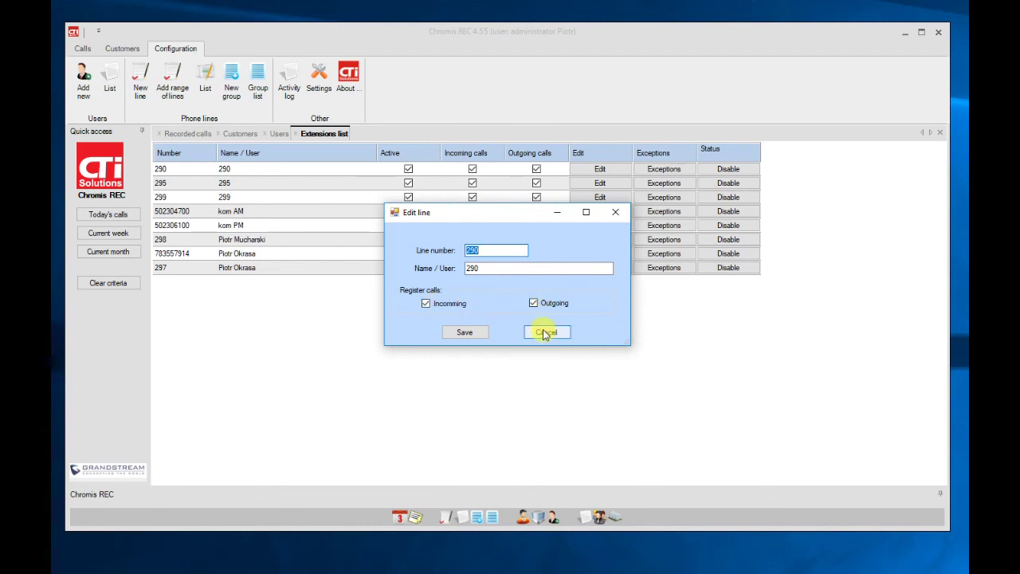
click(545, 332)
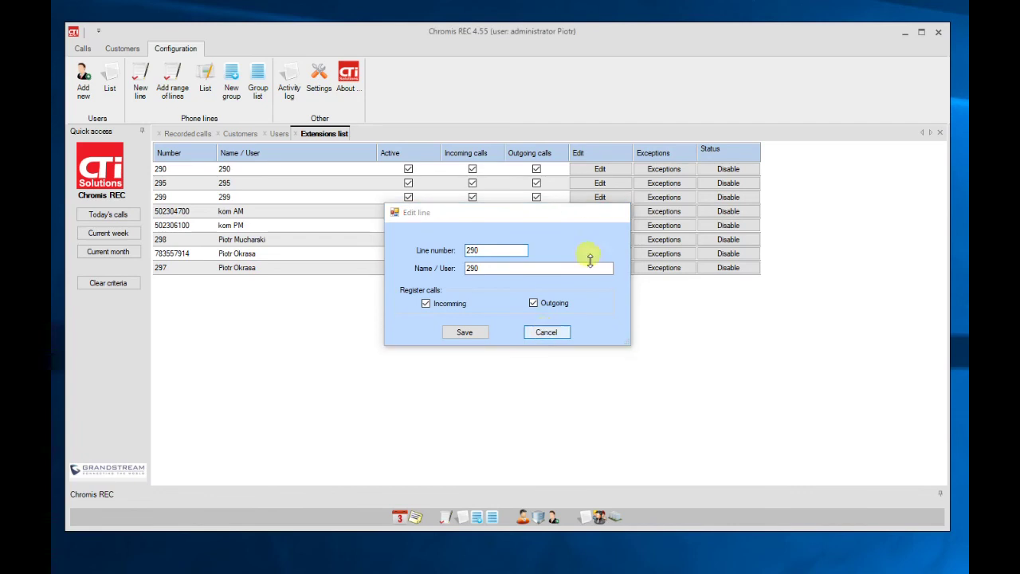
click(665, 171)
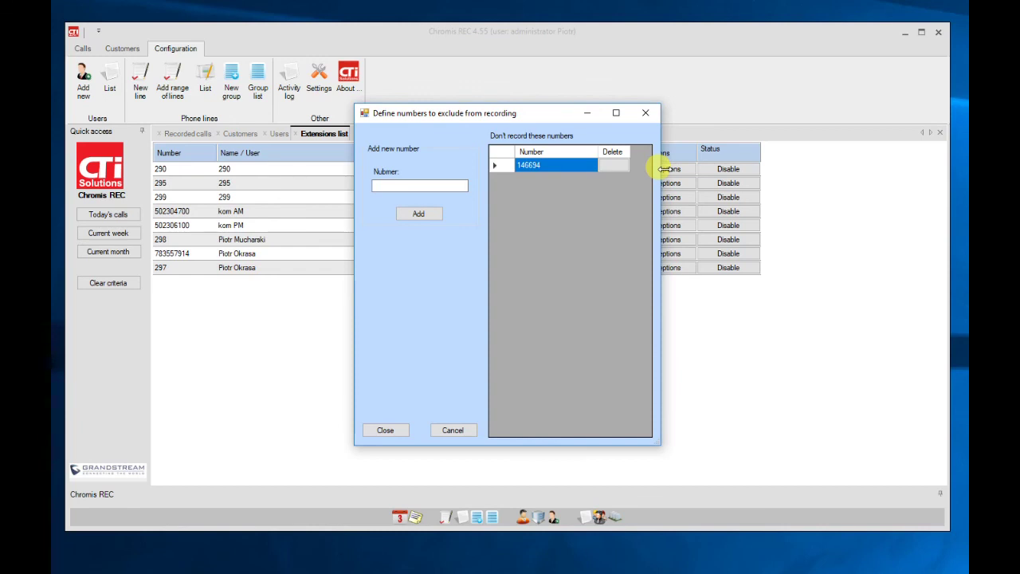
click(448, 434)
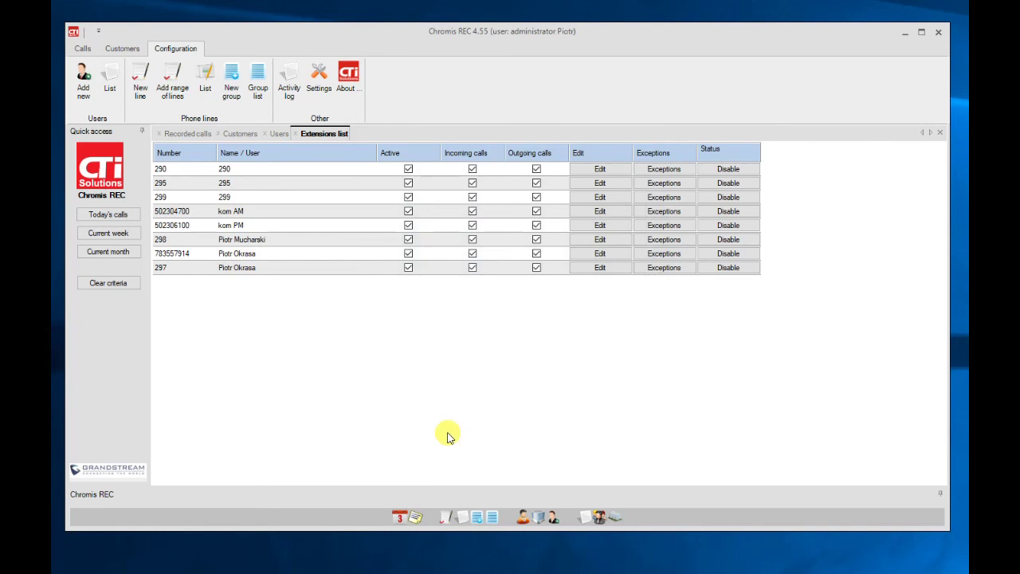
- Open the Groups list, start and cancel a new group, then view the 'all lines rec' numbers
click(258, 107)
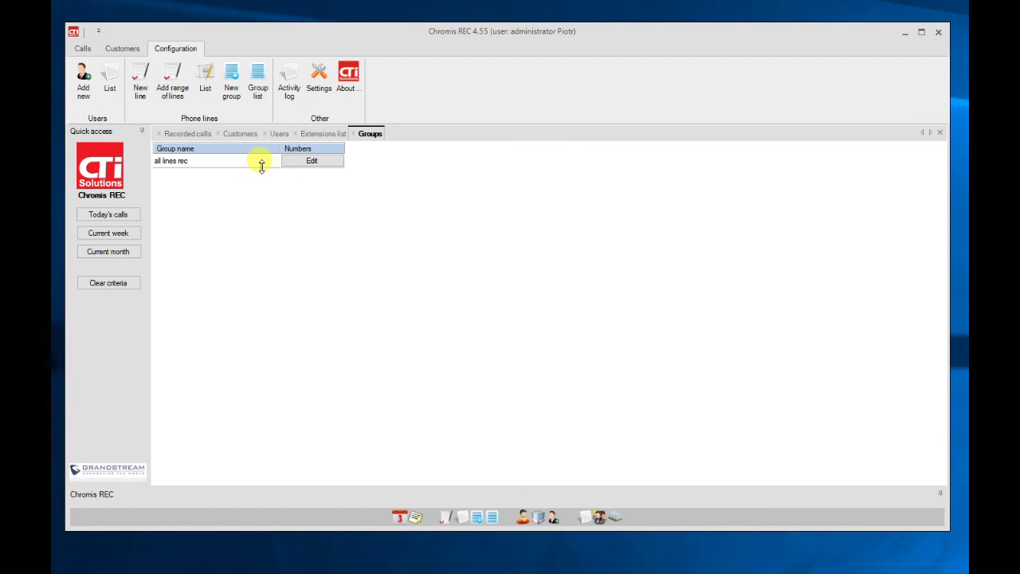
click(311, 170)
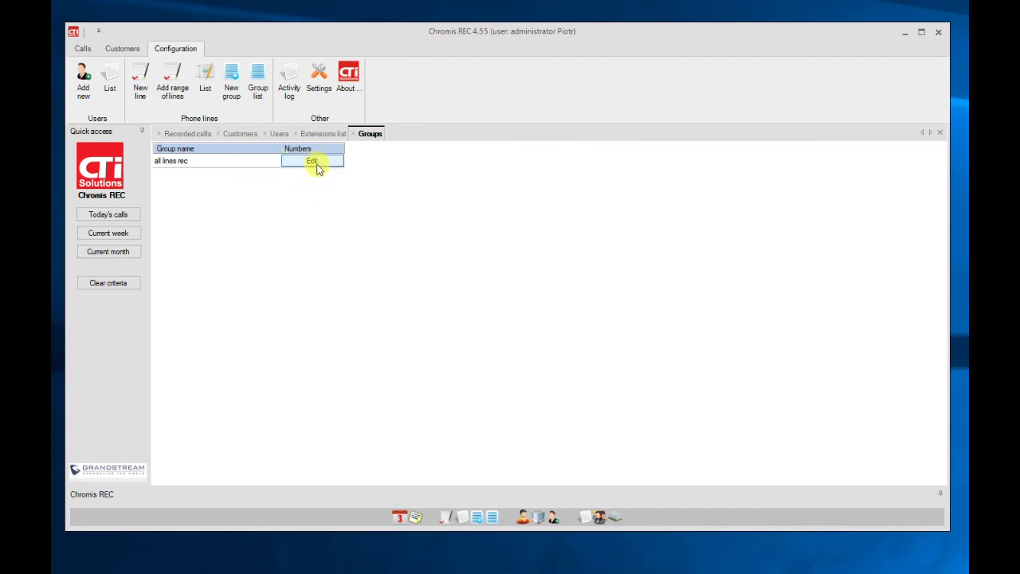
click(231, 79)
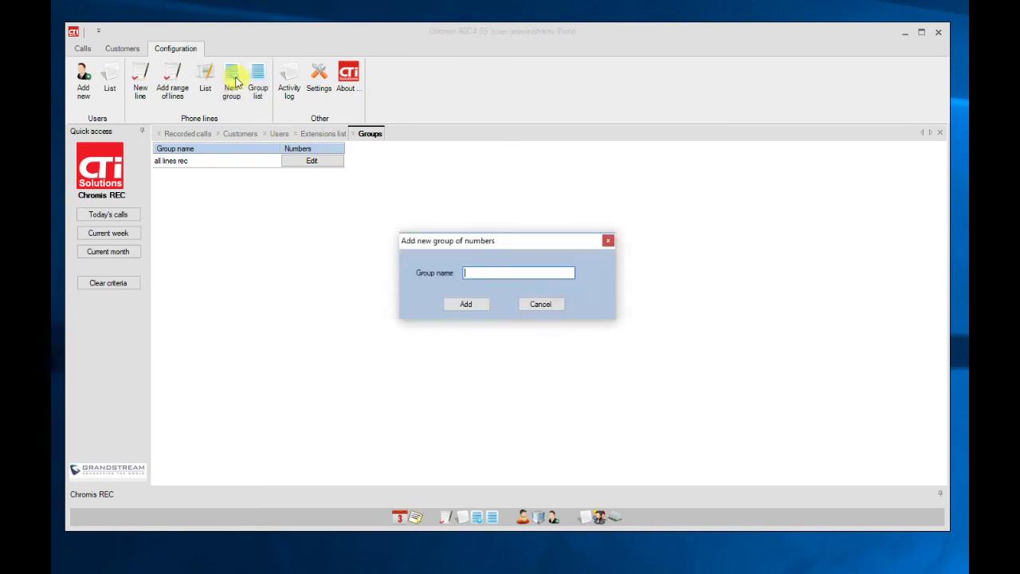
click(538, 303)
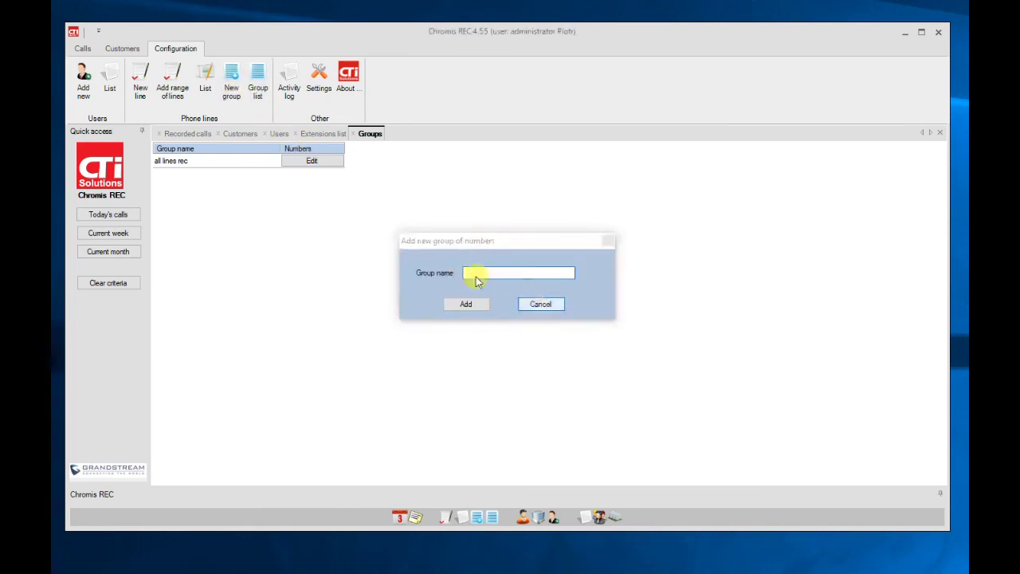
click(309, 161)
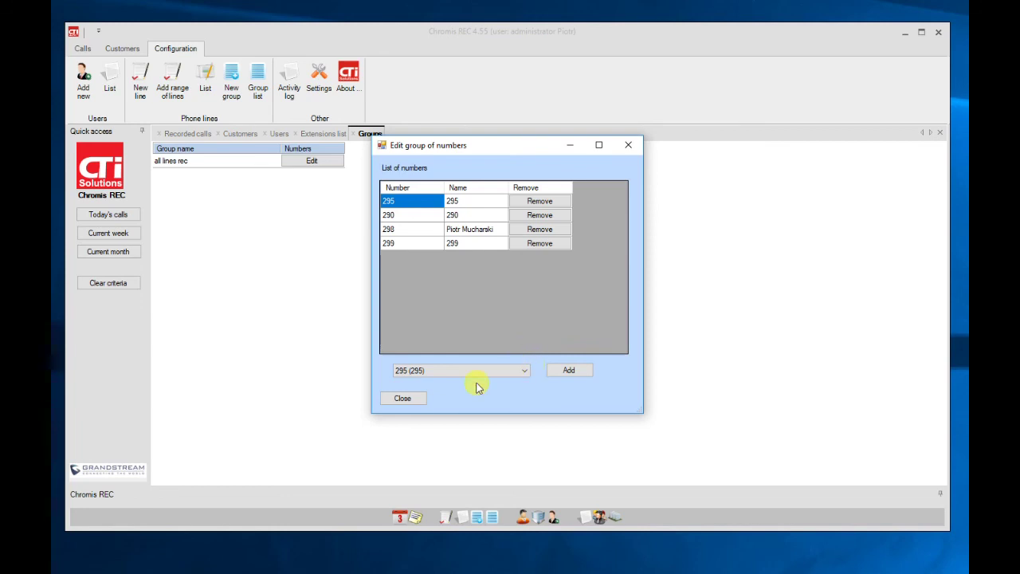
click(407, 399)
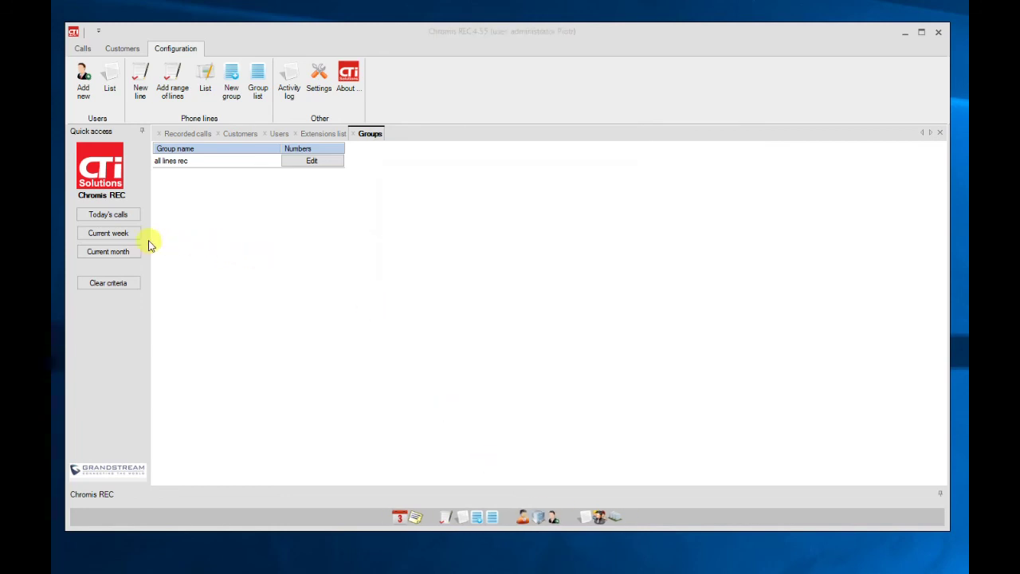
- Switch to the Calls ribbon to show call search filters such as line group, dates and flags
click(83, 49)
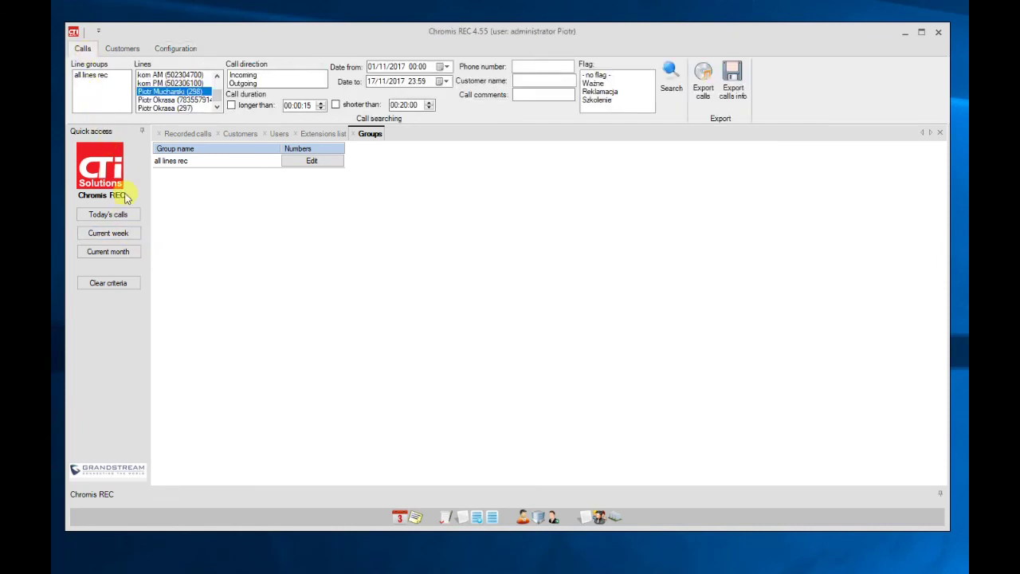